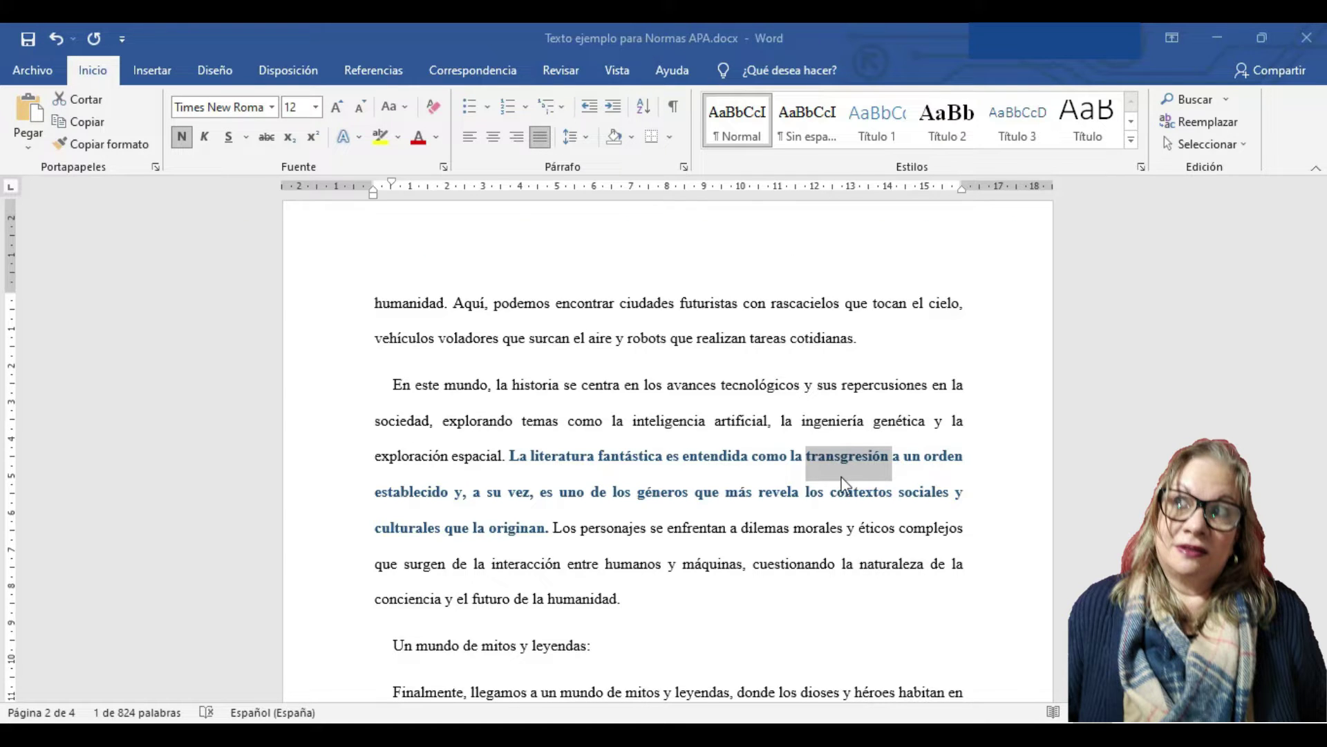
- Look up synonyms for "entendida" in the bold blue sentence and open the entry for "concebida"
double_click(832, 455)
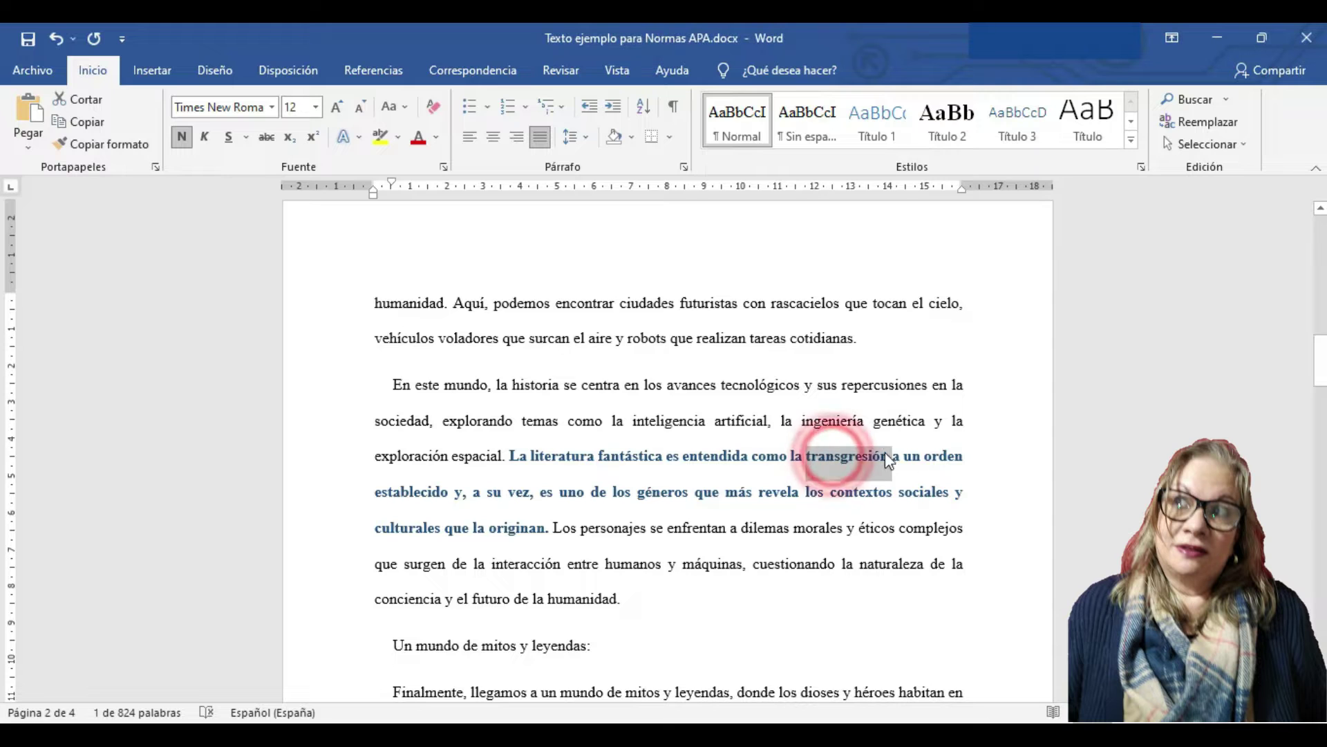
click(797, 455)
double_click(725, 455)
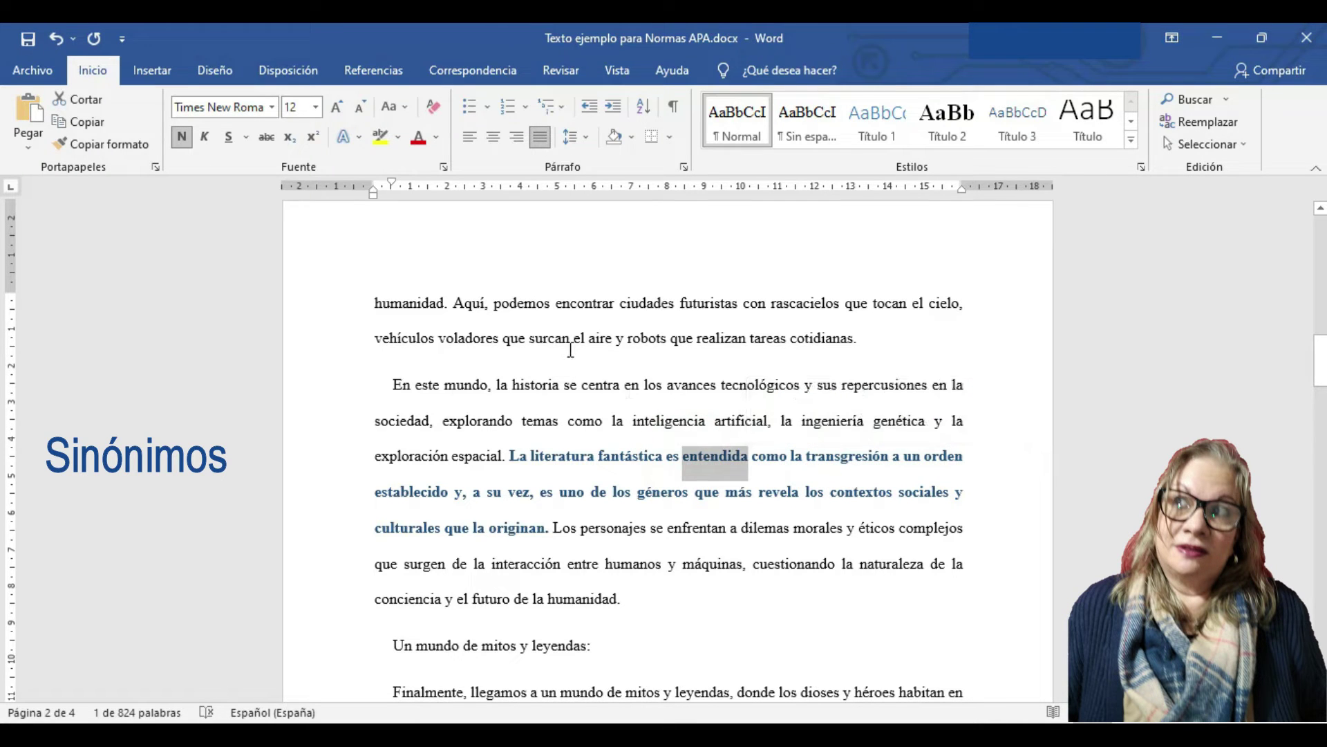
click(557, 72)
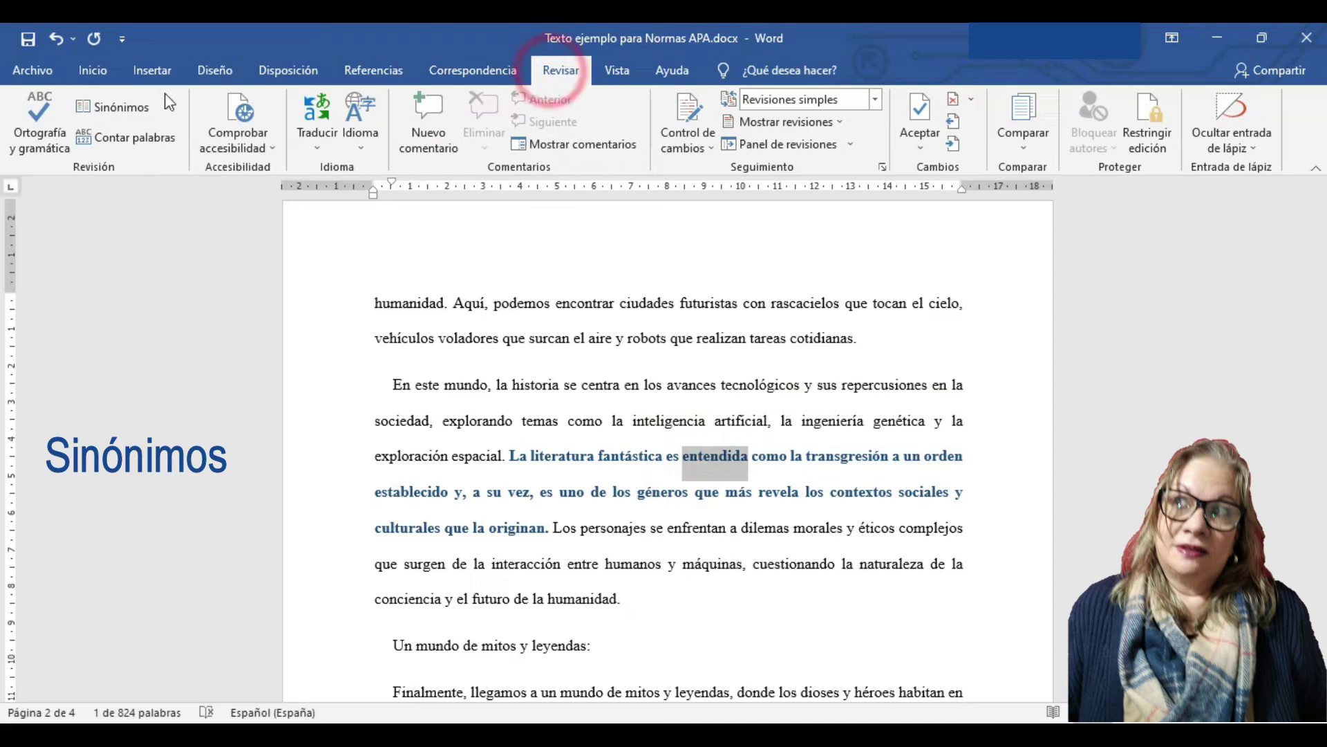
click(112, 108)
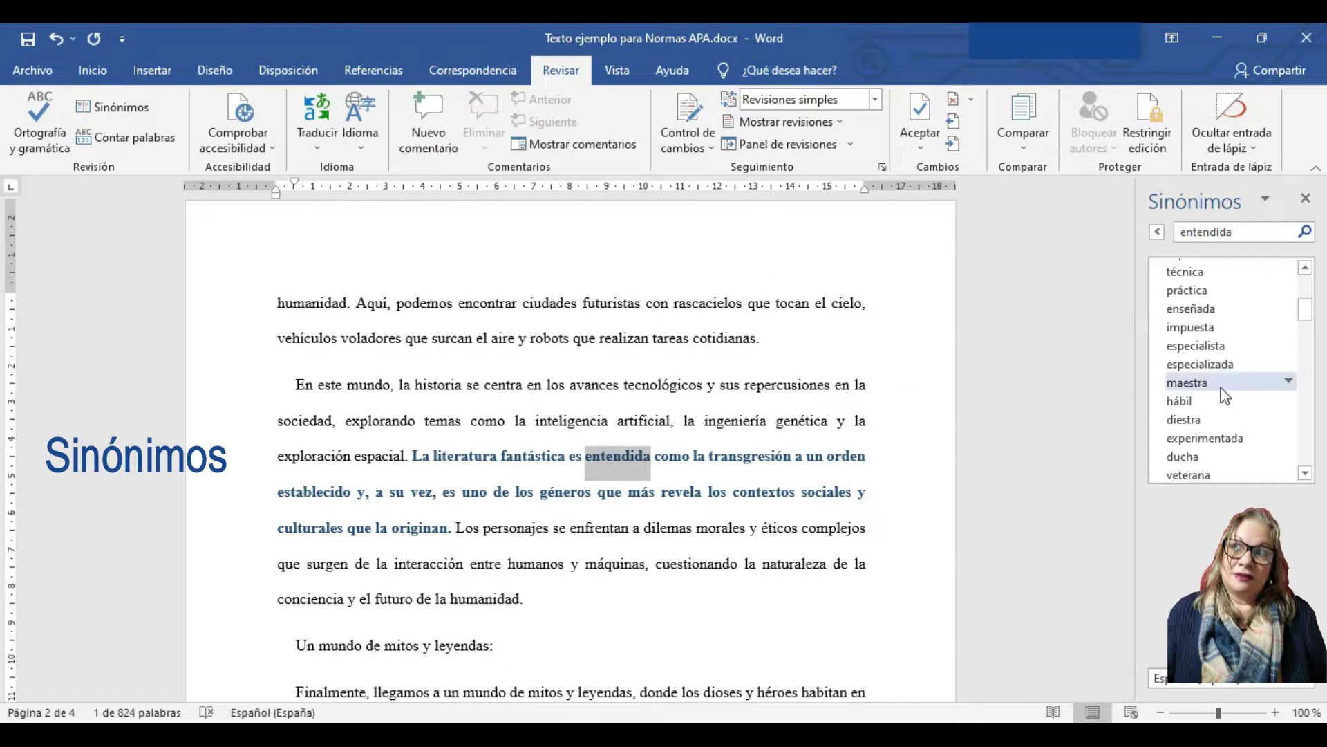
drag(1304, 308, 1305, 345)
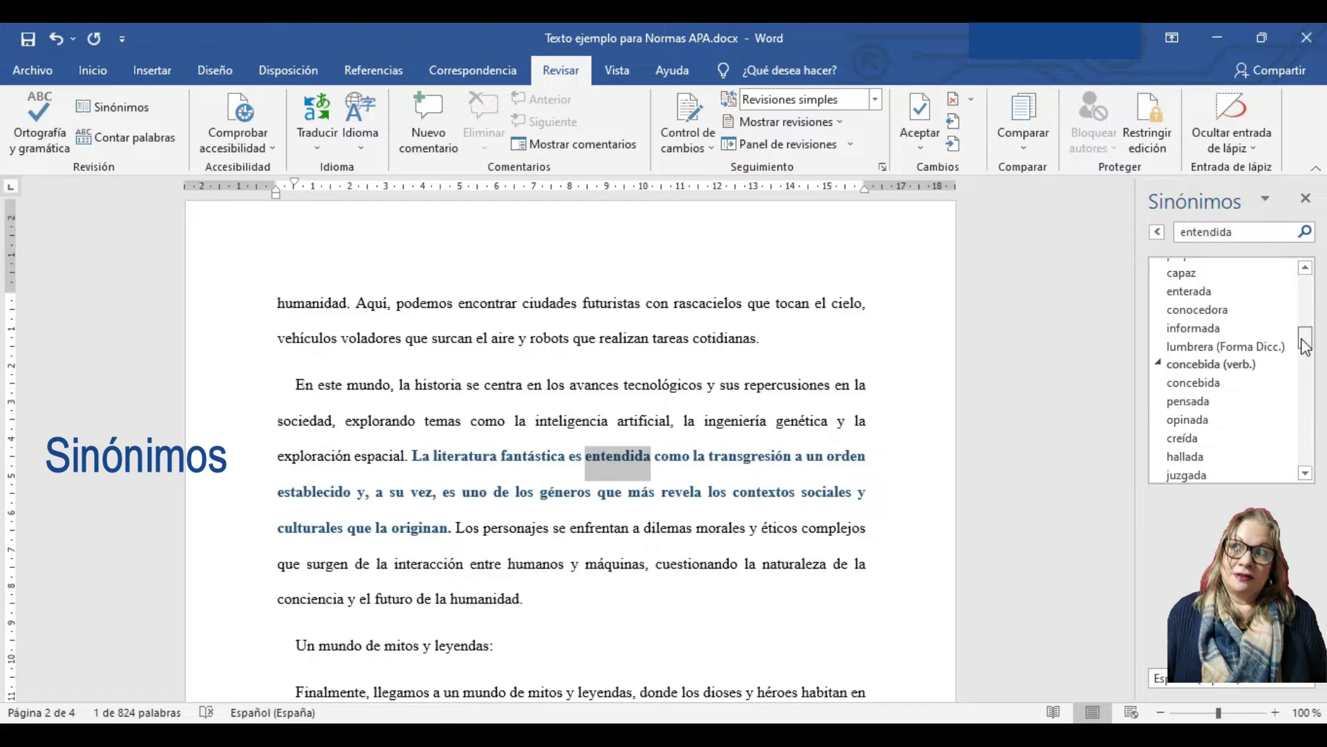
click(1193, 383)
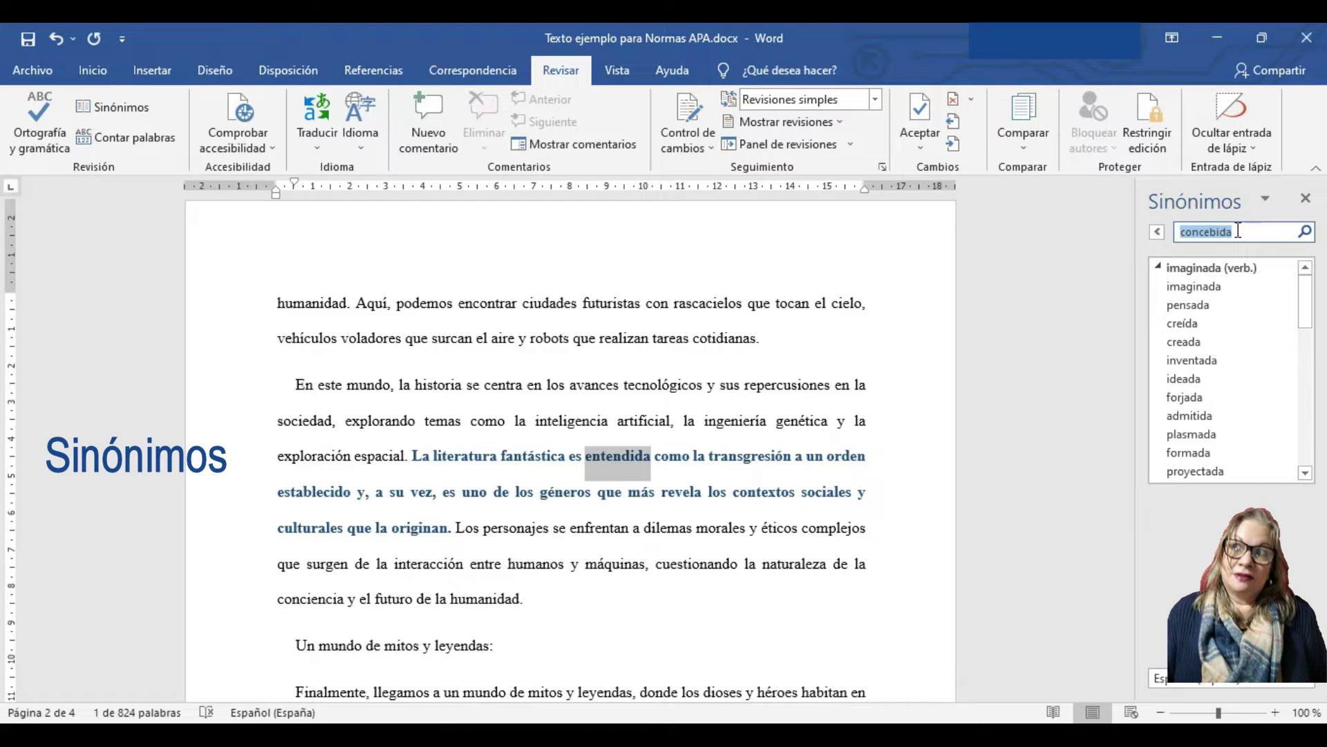
- Replace the word "entendida" in the bold blue sentence with "concebida"
click(609, 456)
click(618, 456)
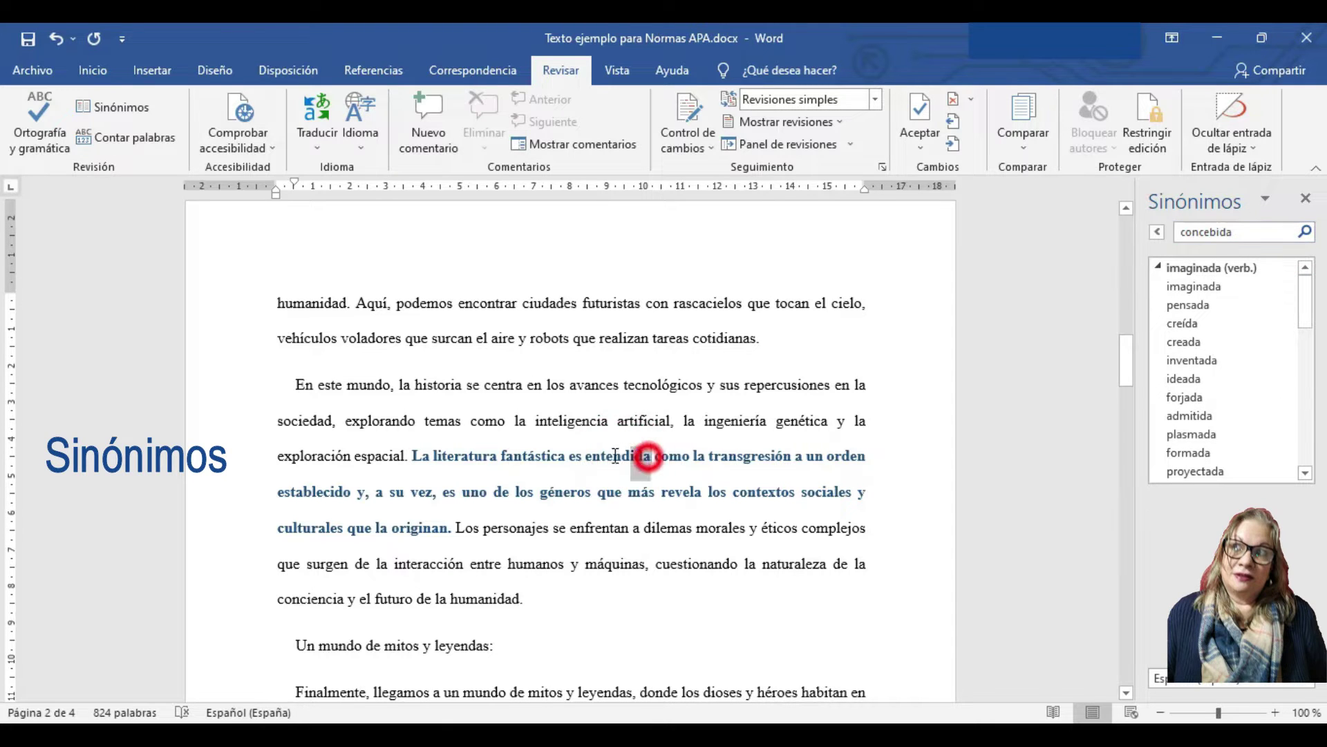
double_click(591, 458)
text(concebida)
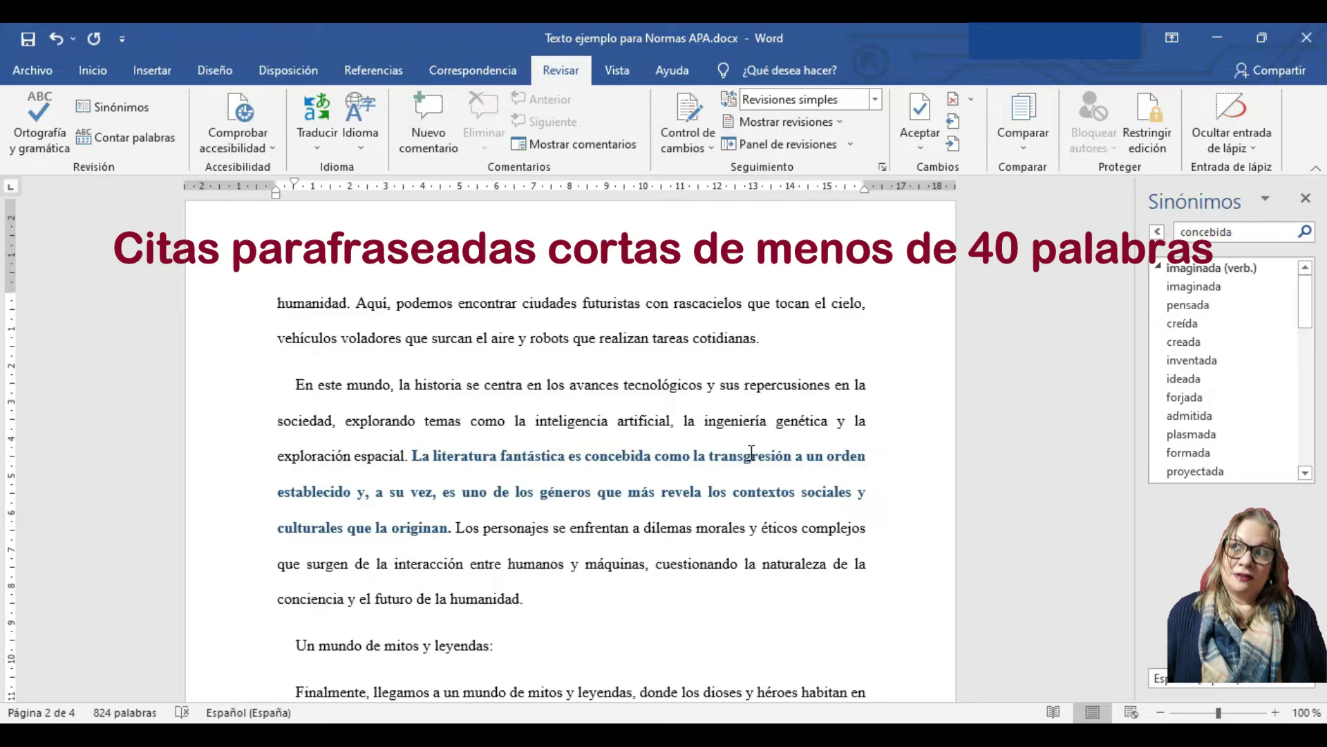
- Place the insertion point right after the bold blue sentence and set the citation style to APA, Sexta edición
drag(412, 455, 448, 528)
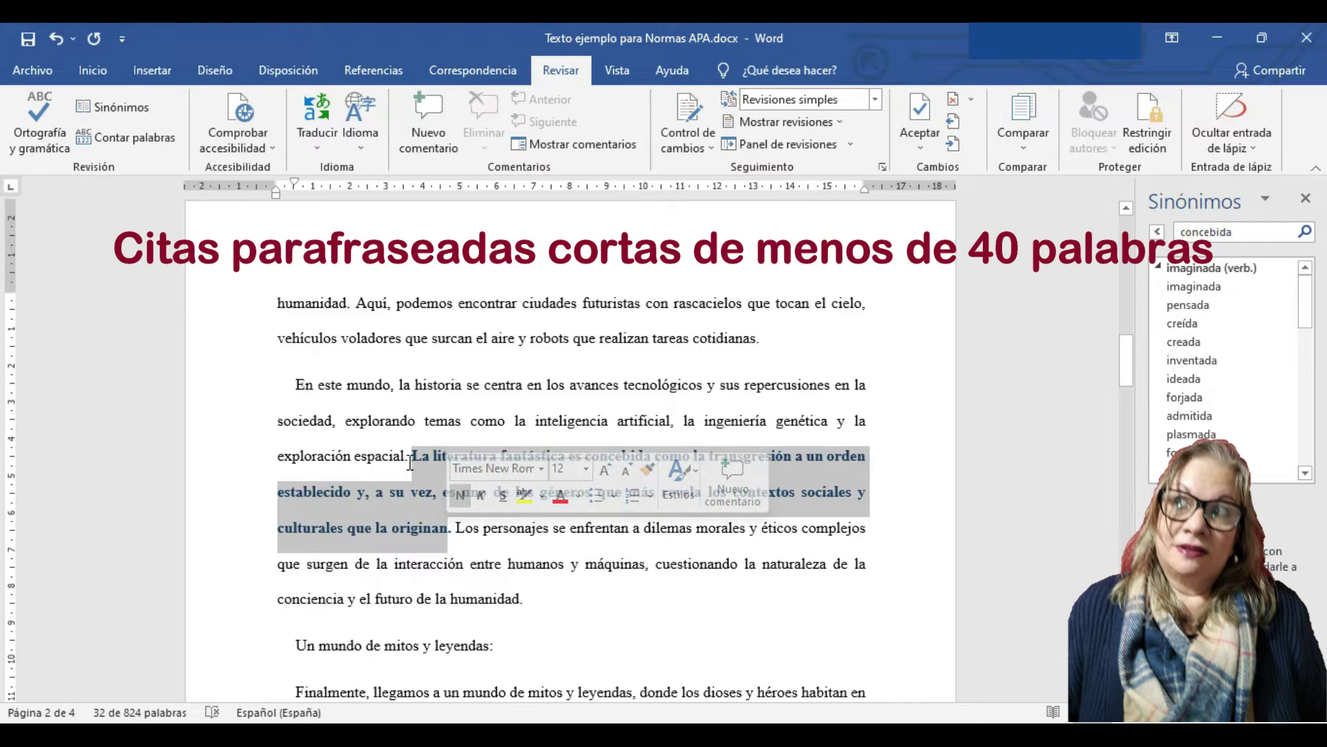
click(449, 538)
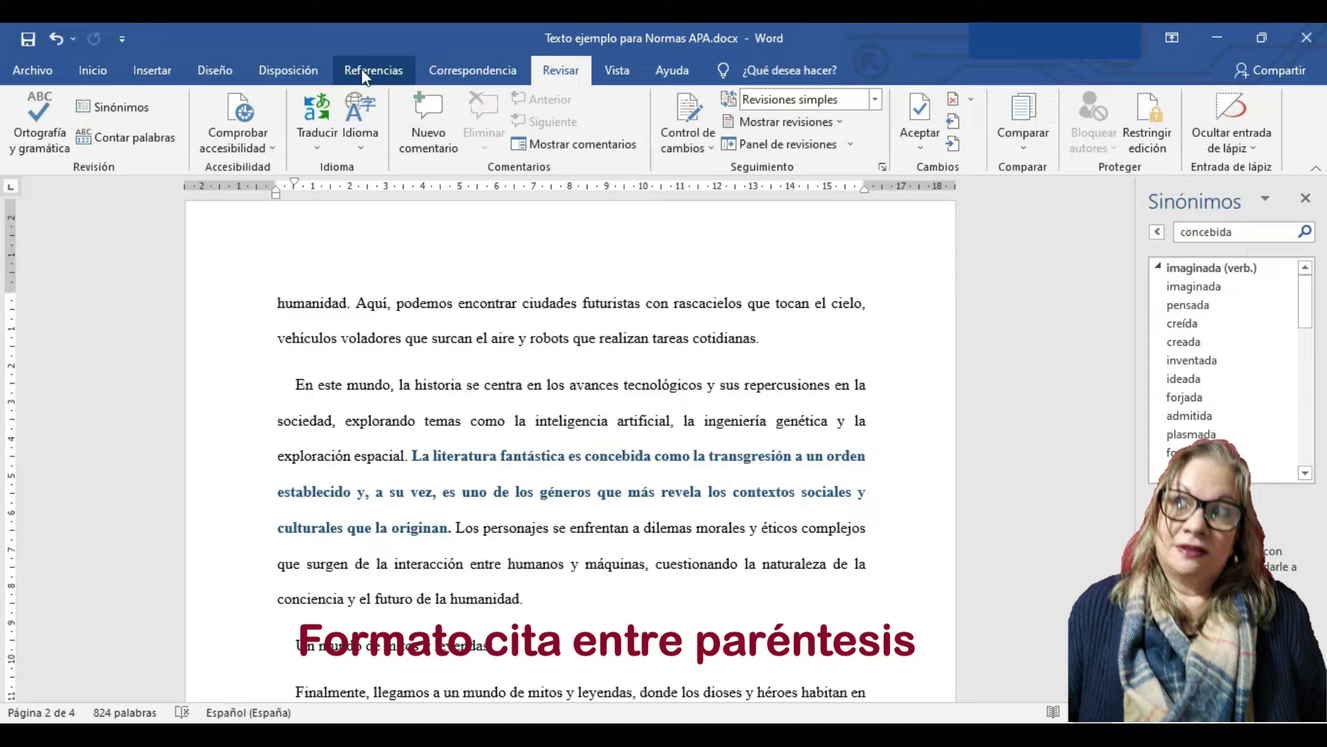
click(384, 71)
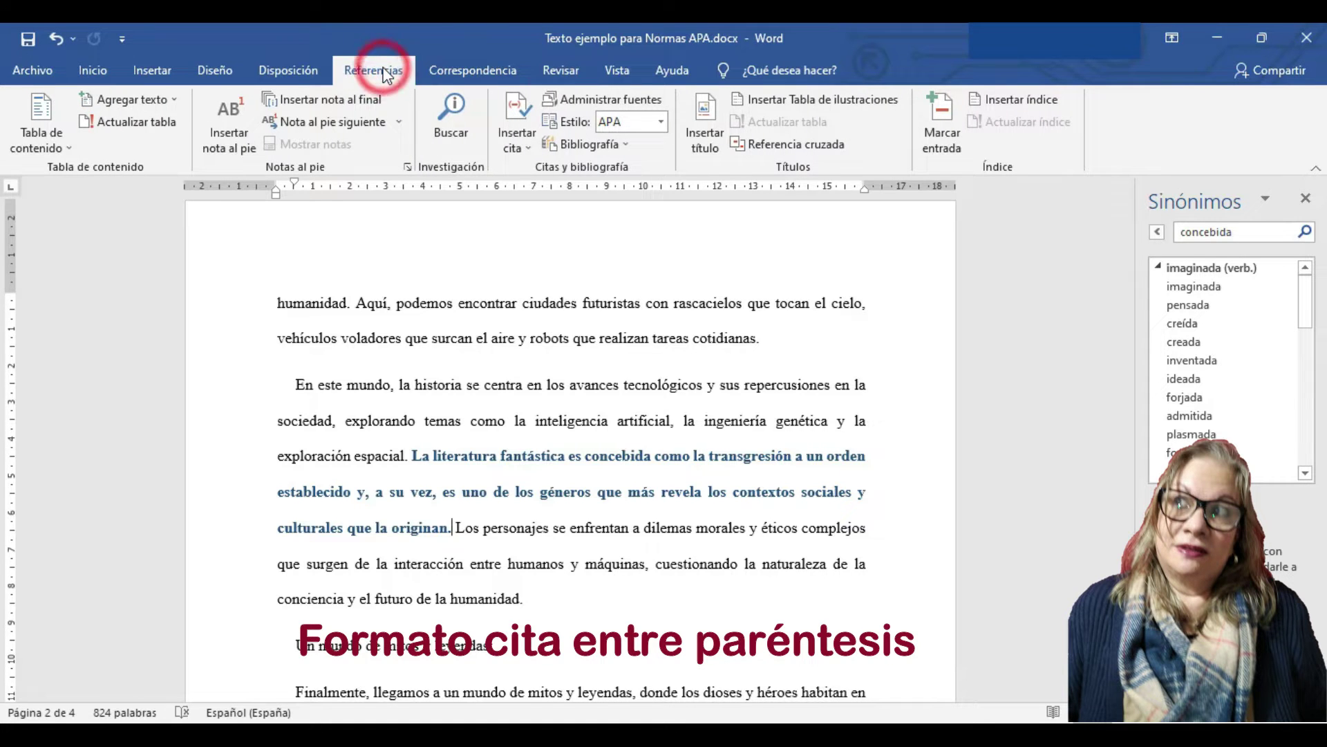
click(659, 123)
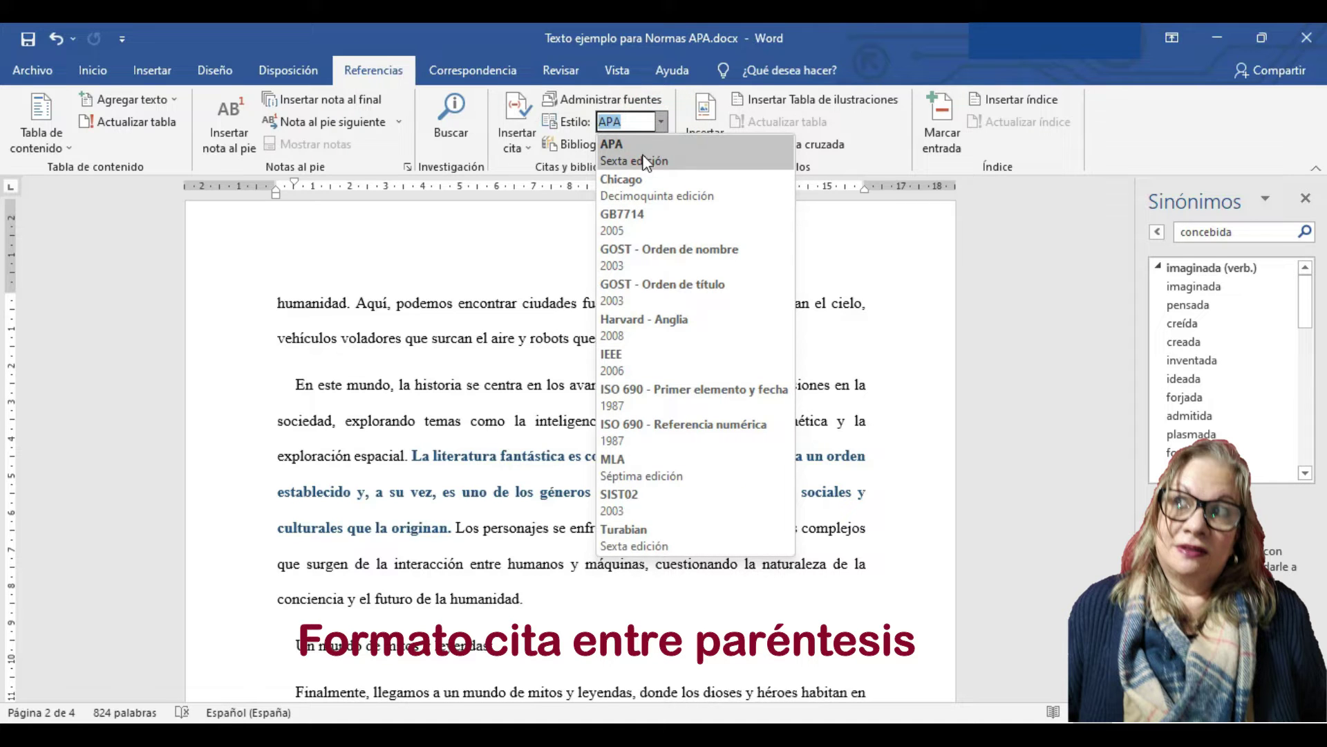
click(635, 148)
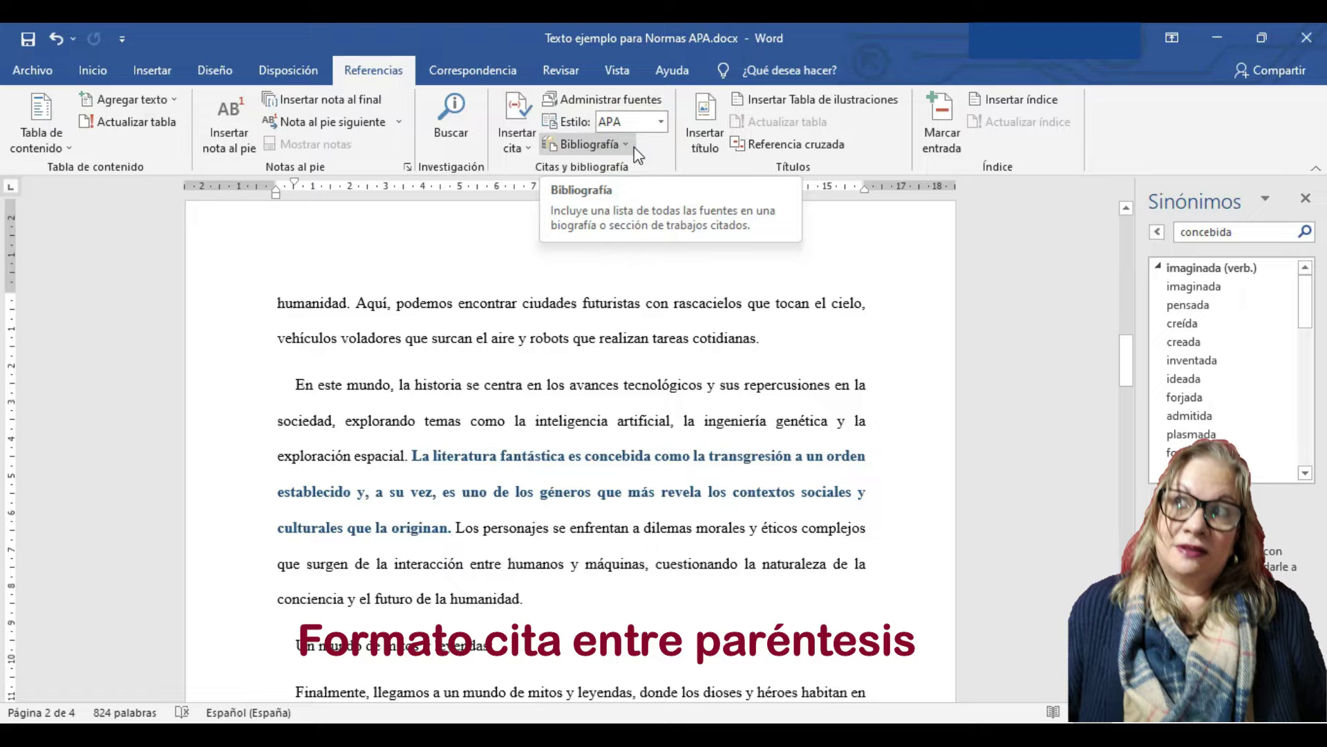
- Start a new bibliographic source for the citation and set its source type to "Artículo de revista"
click(513, 111)
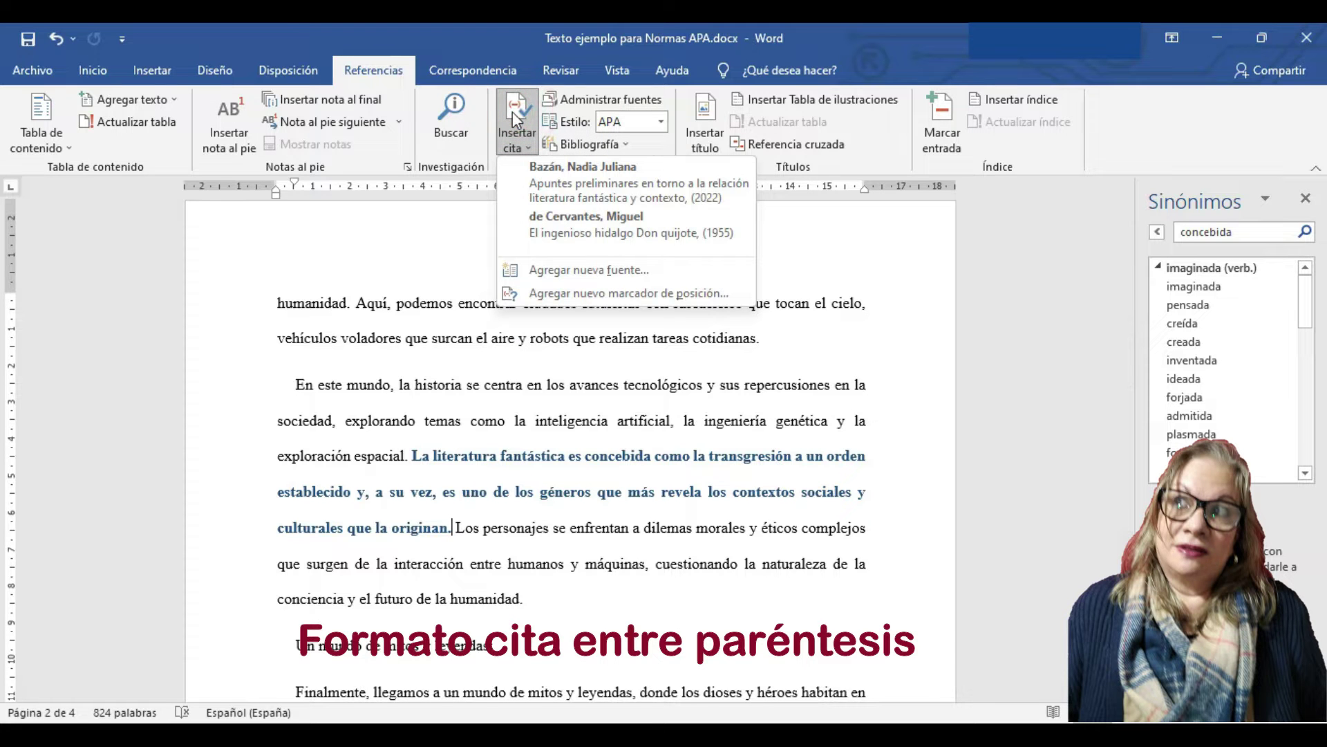
click(595, 271)
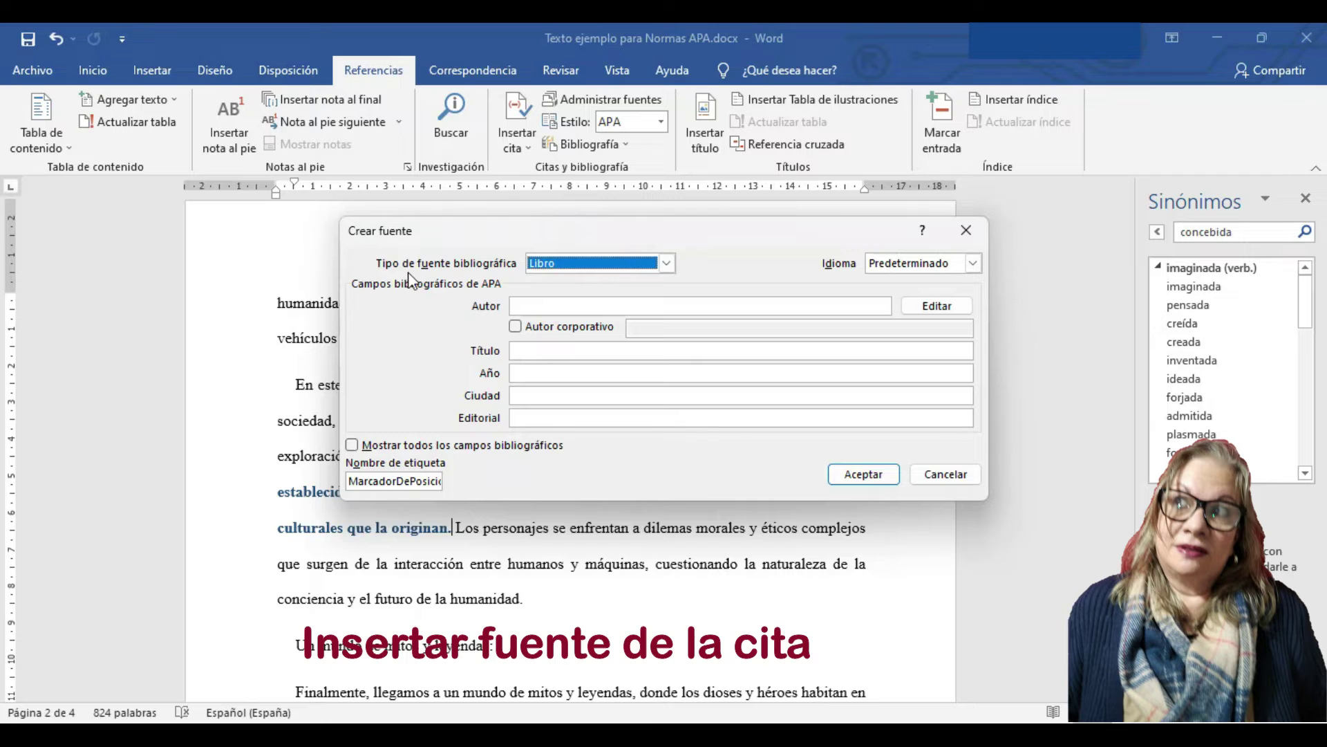
click(667, 264)
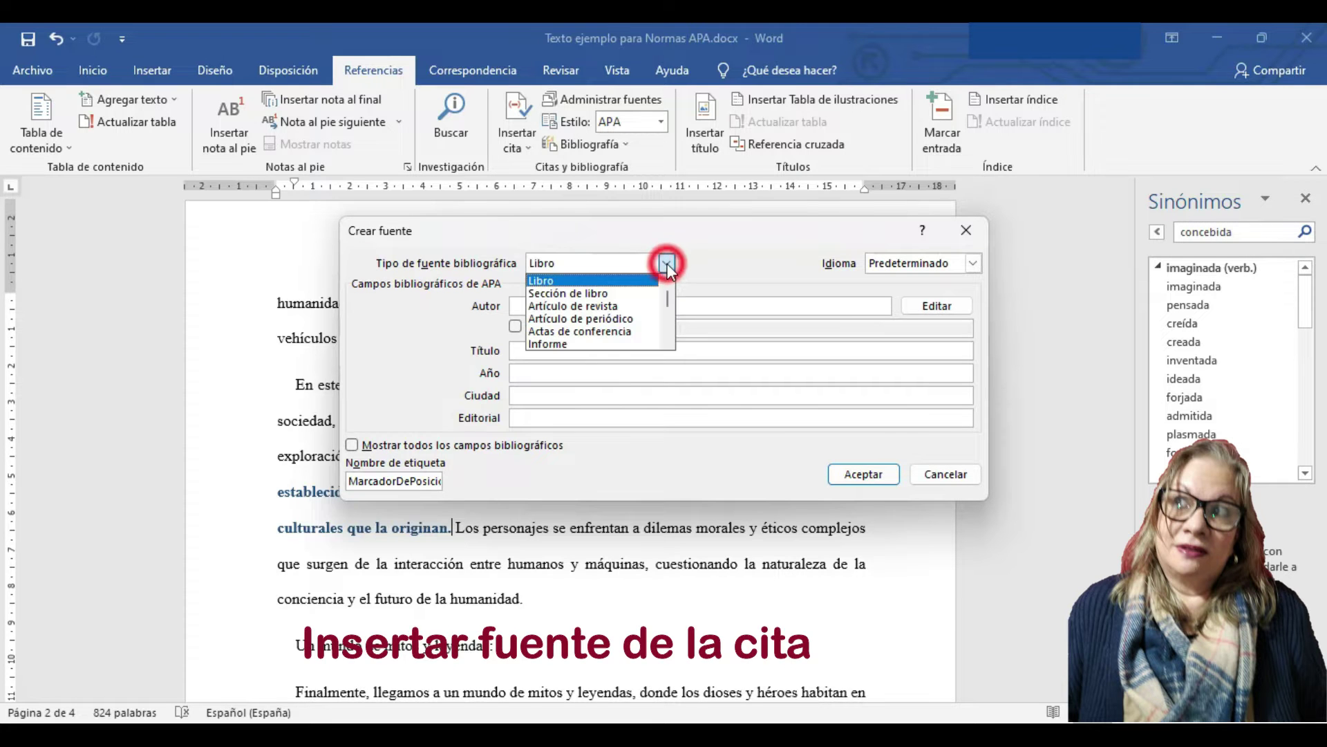
mouse_move(669, 299)
mouse_down()
mouse_move(676, 344)
mouse_move(678, 293)
mouse_up()
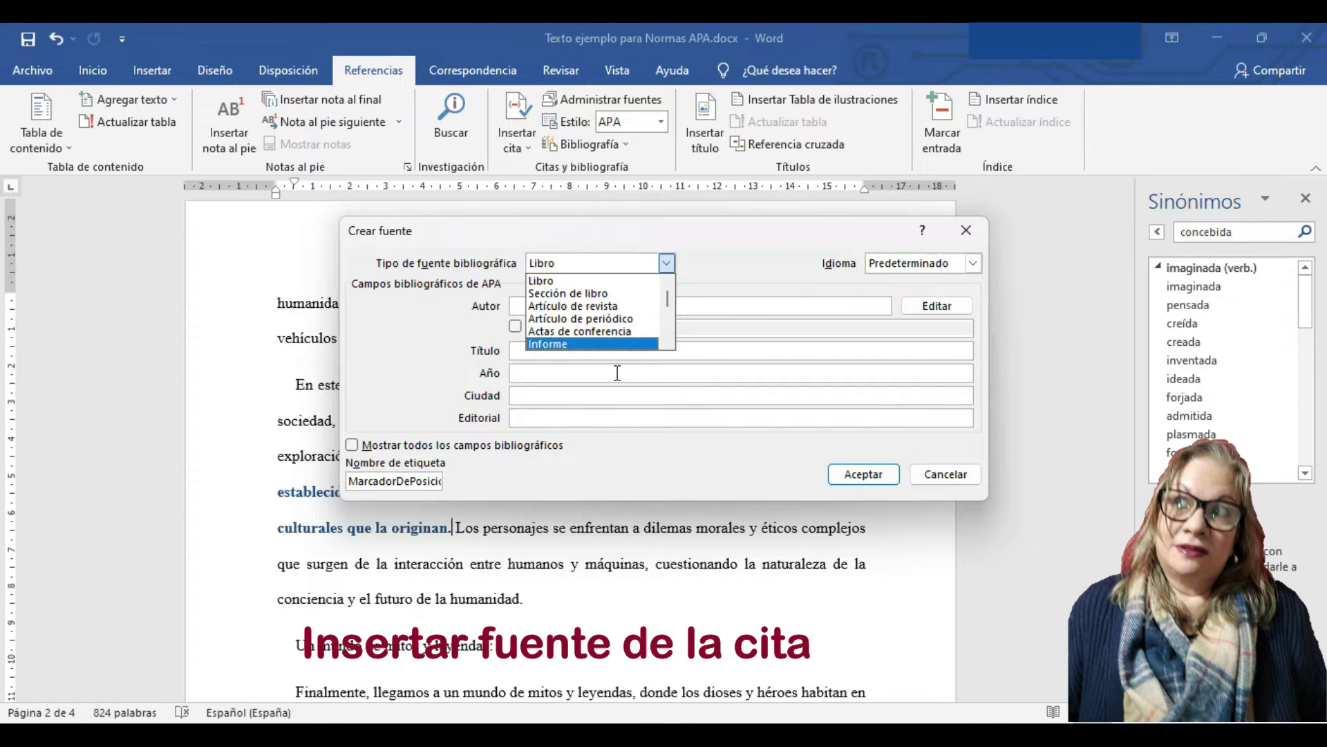
click(609, 310)
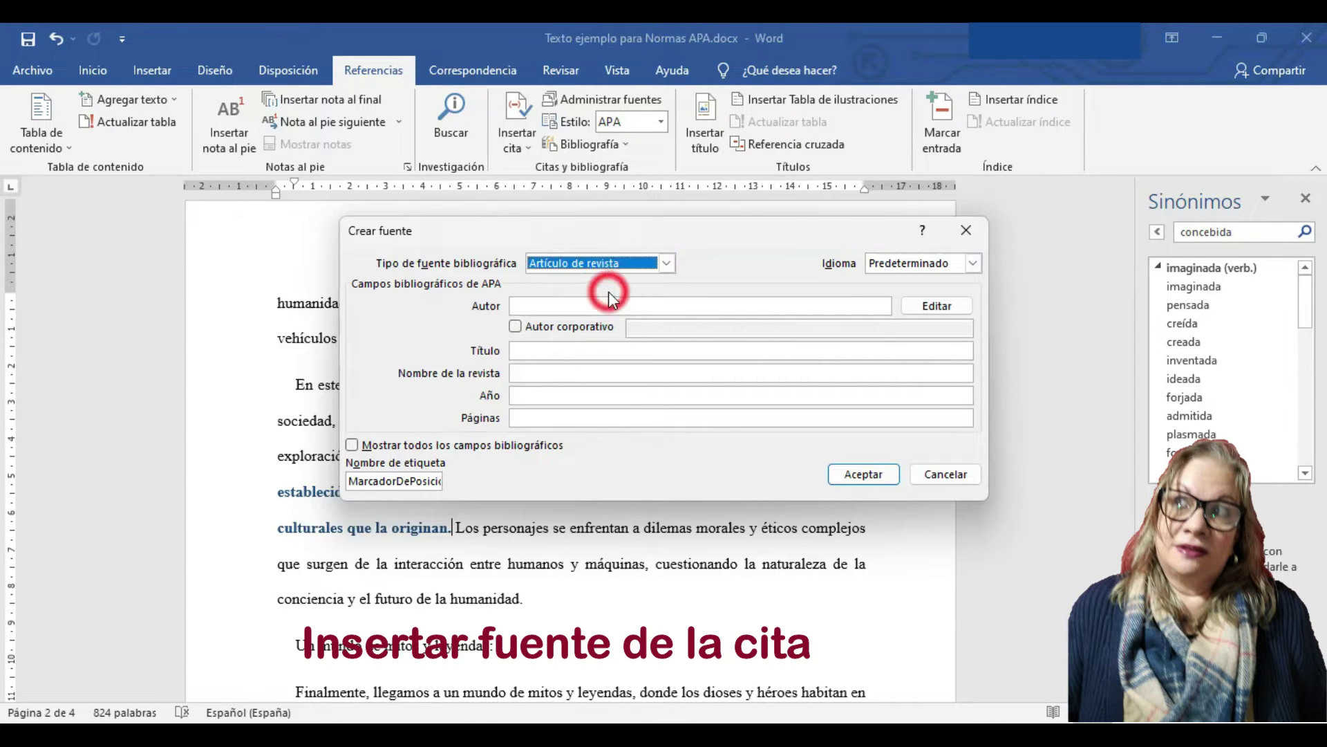
- Add the author's surname and first name to the new source
click(527, 305)
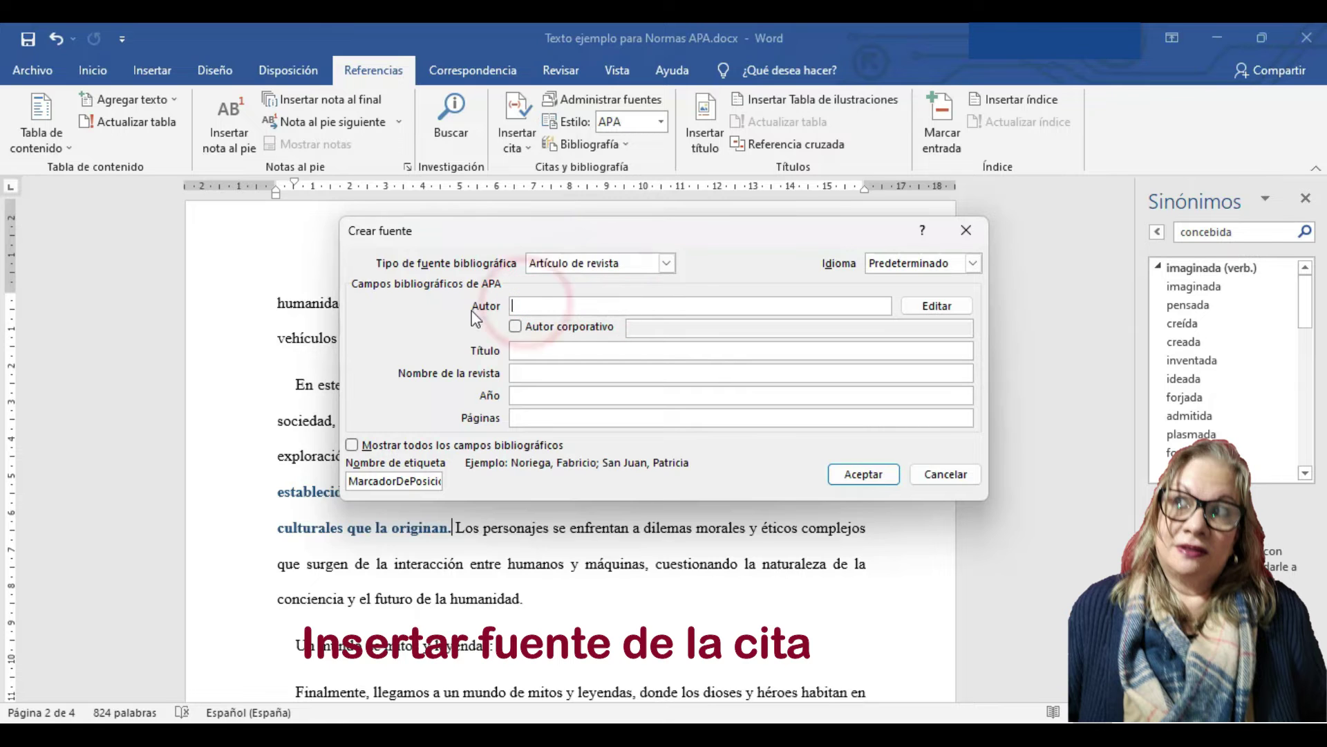
click(928, 308)
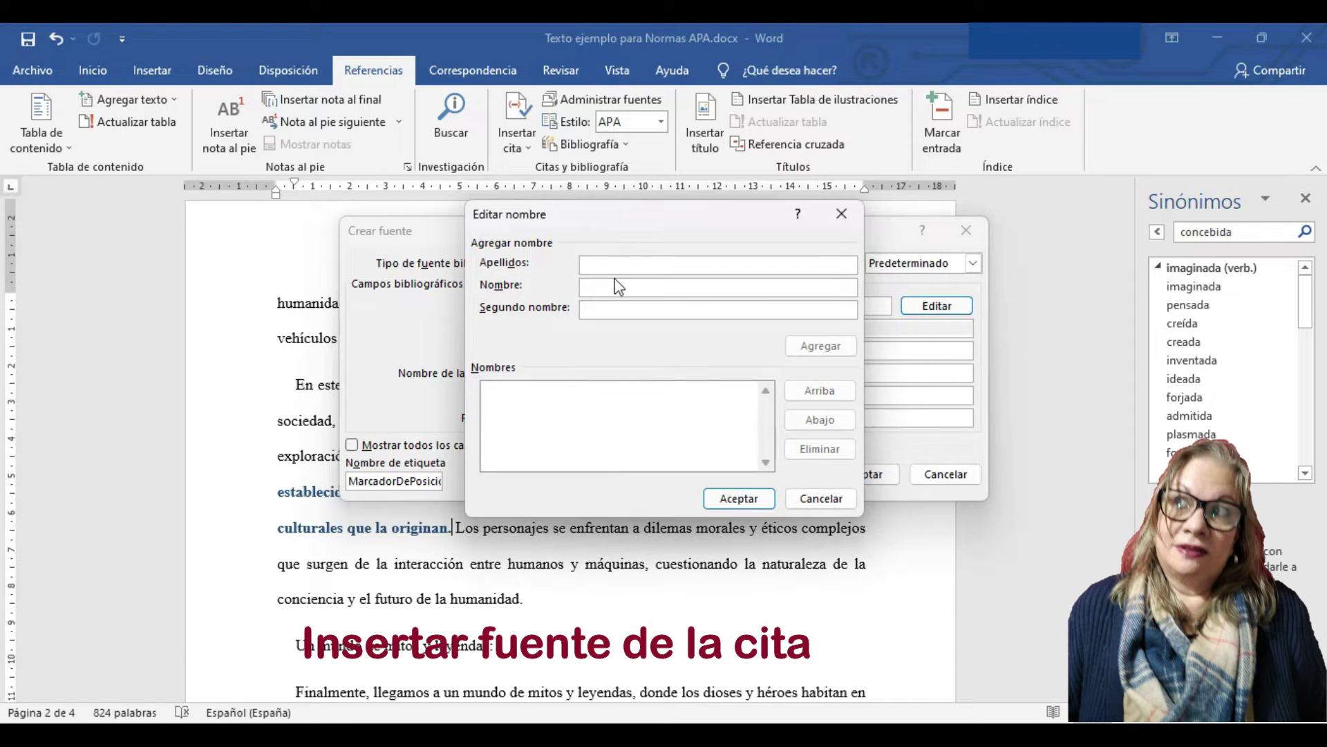
text(Pérez)
click(591, 287)
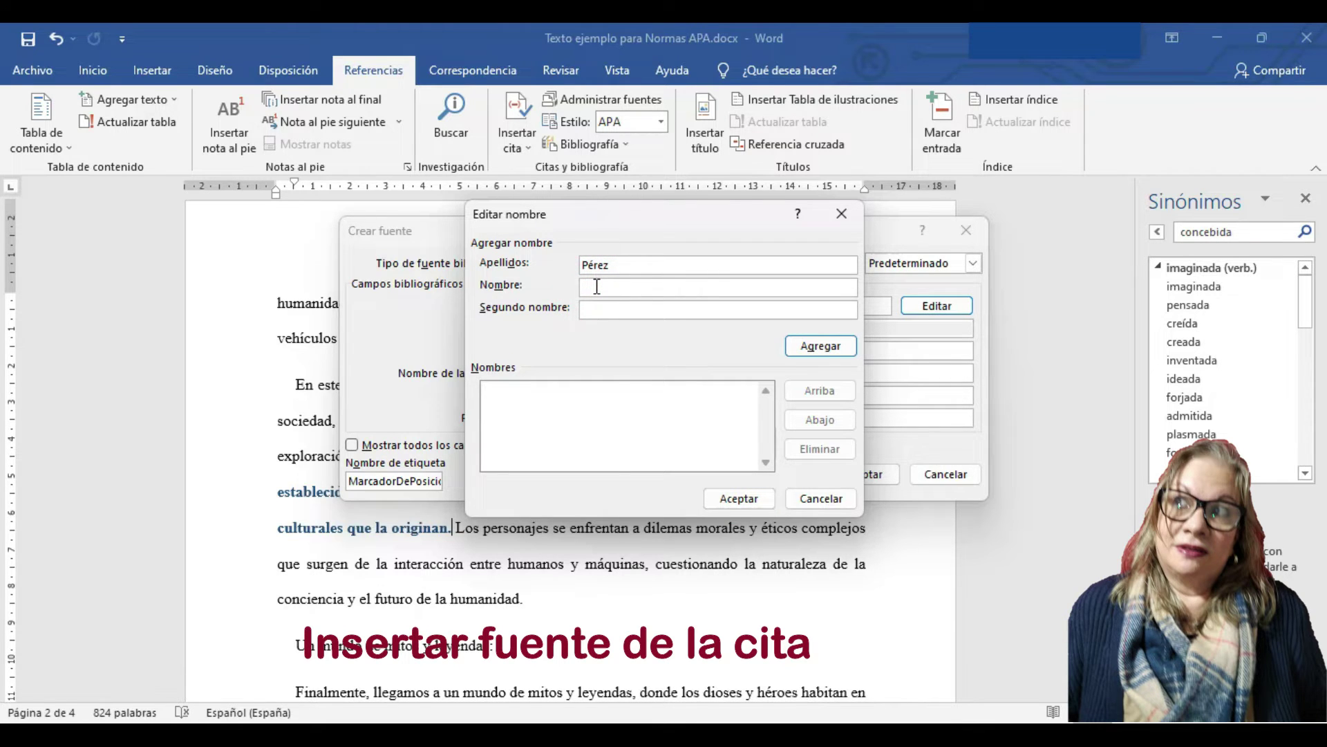
text(Eduardo)
click(811, 348)
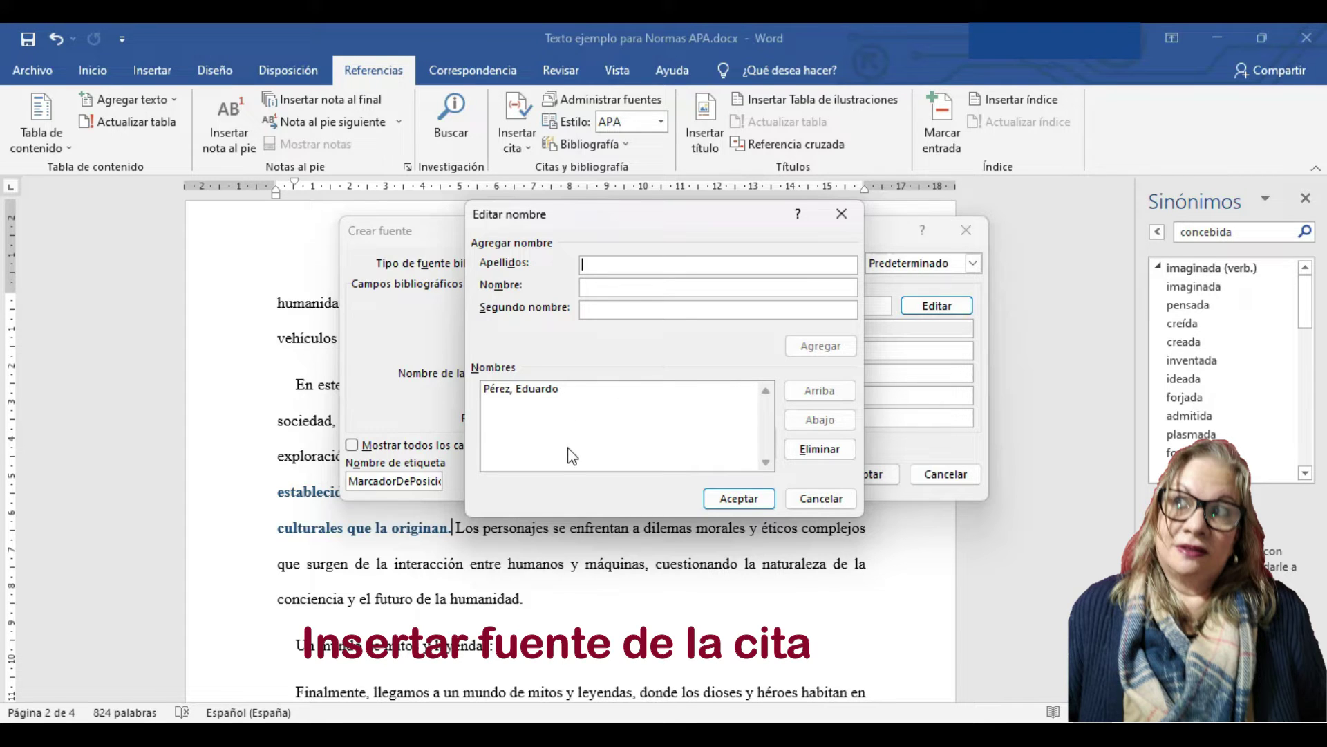
click(739, 498)
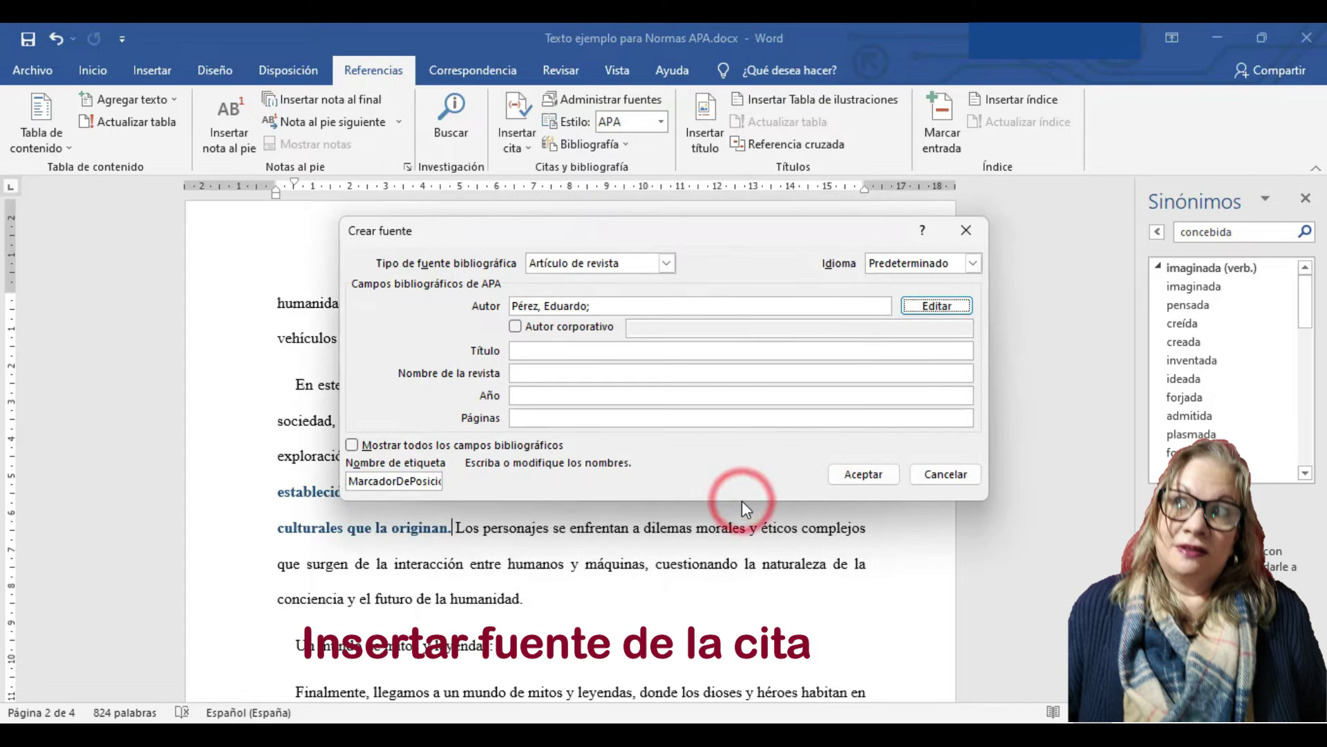
- Complete the source with title "Ejemplo de articulo", journal name "Comnicar" and year 2023, and insert its citation after the blue sentence
click(524, 349)
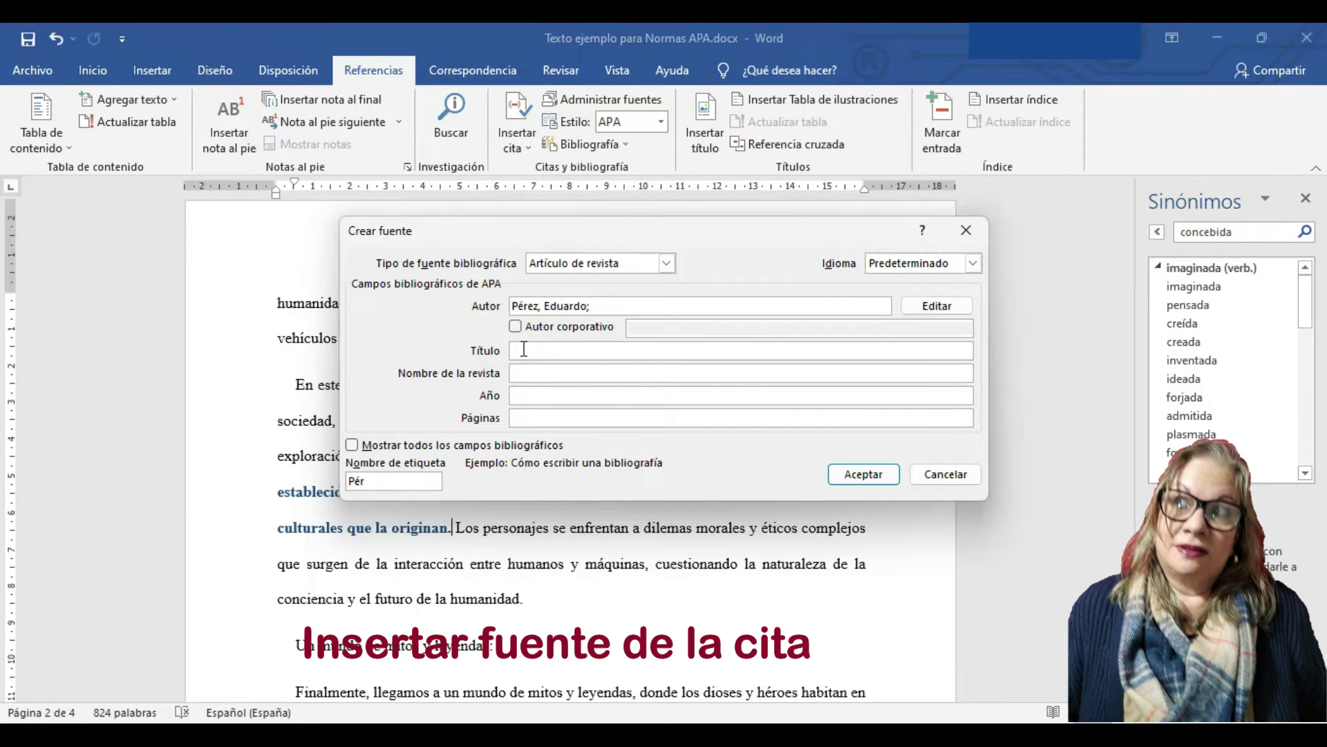
text(Ejemplo de articulo)
click(524, 374)
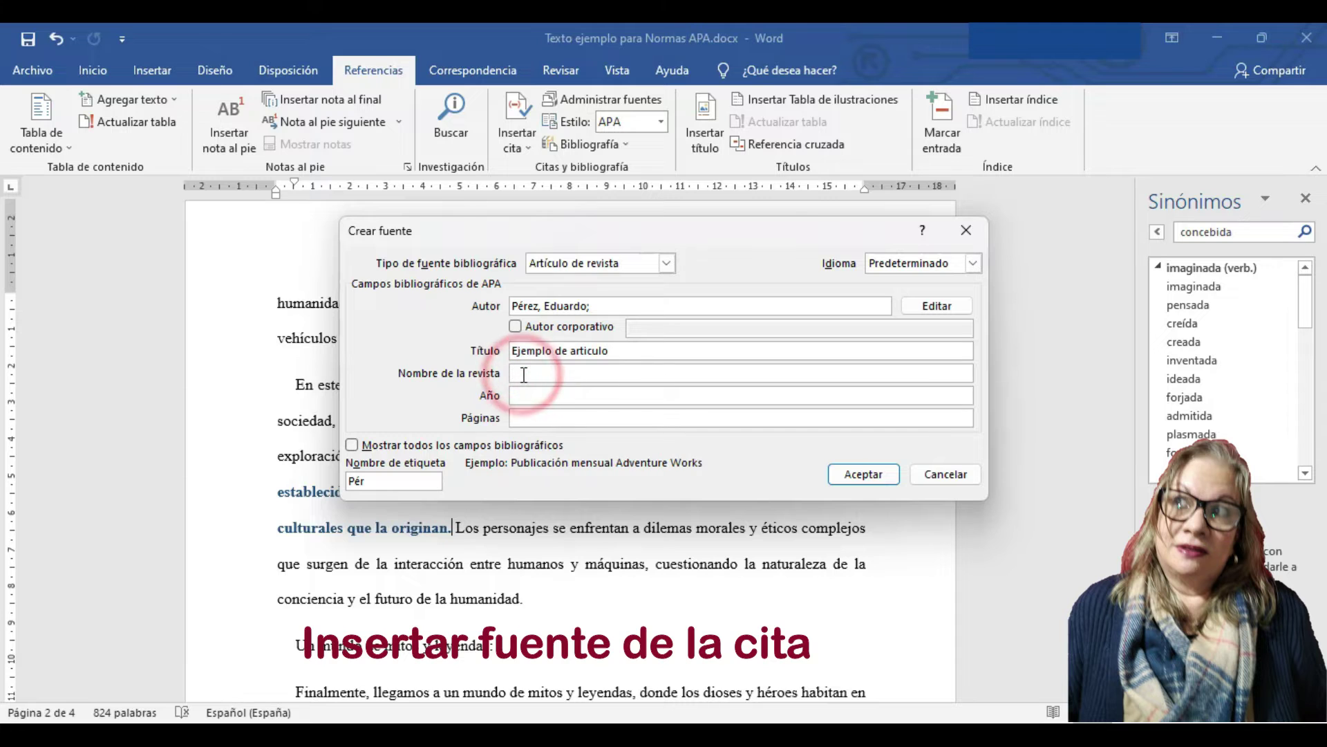
text(Comnicar)
click(524, 395)
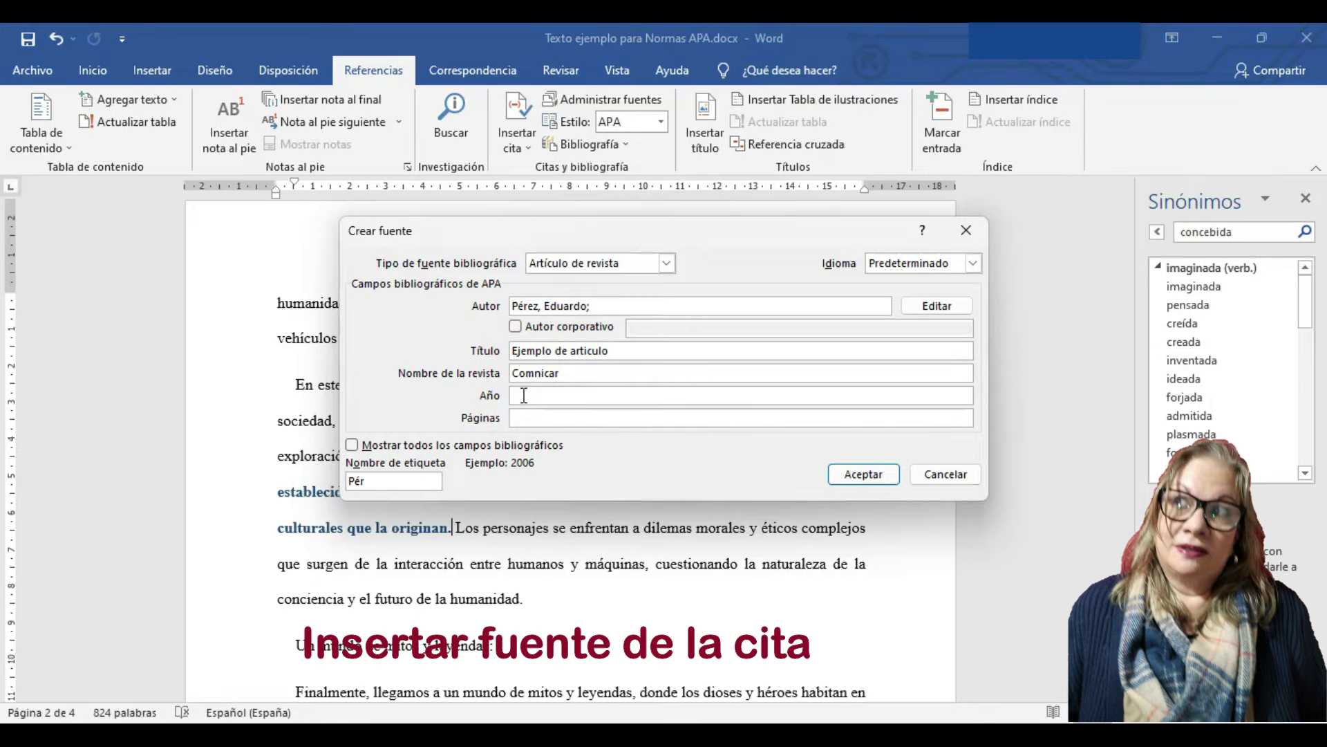
text(2023)
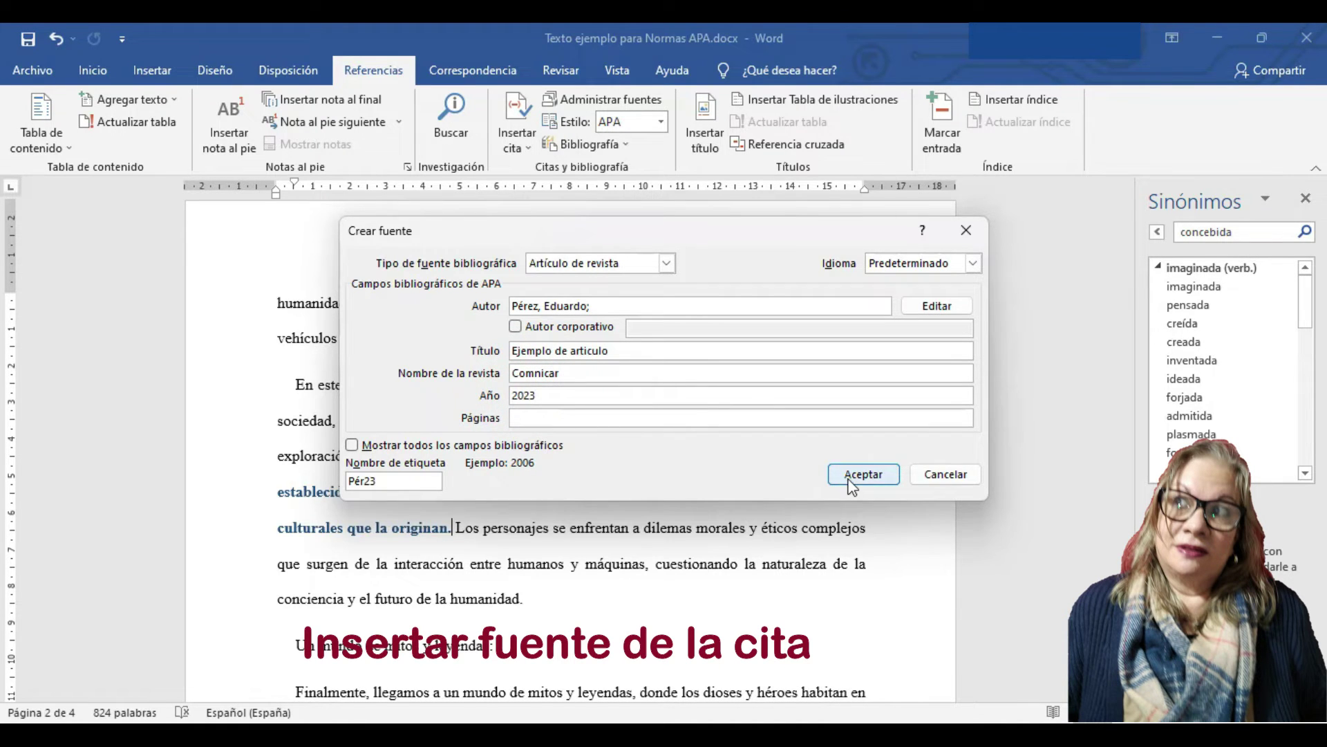
click(857, 474)
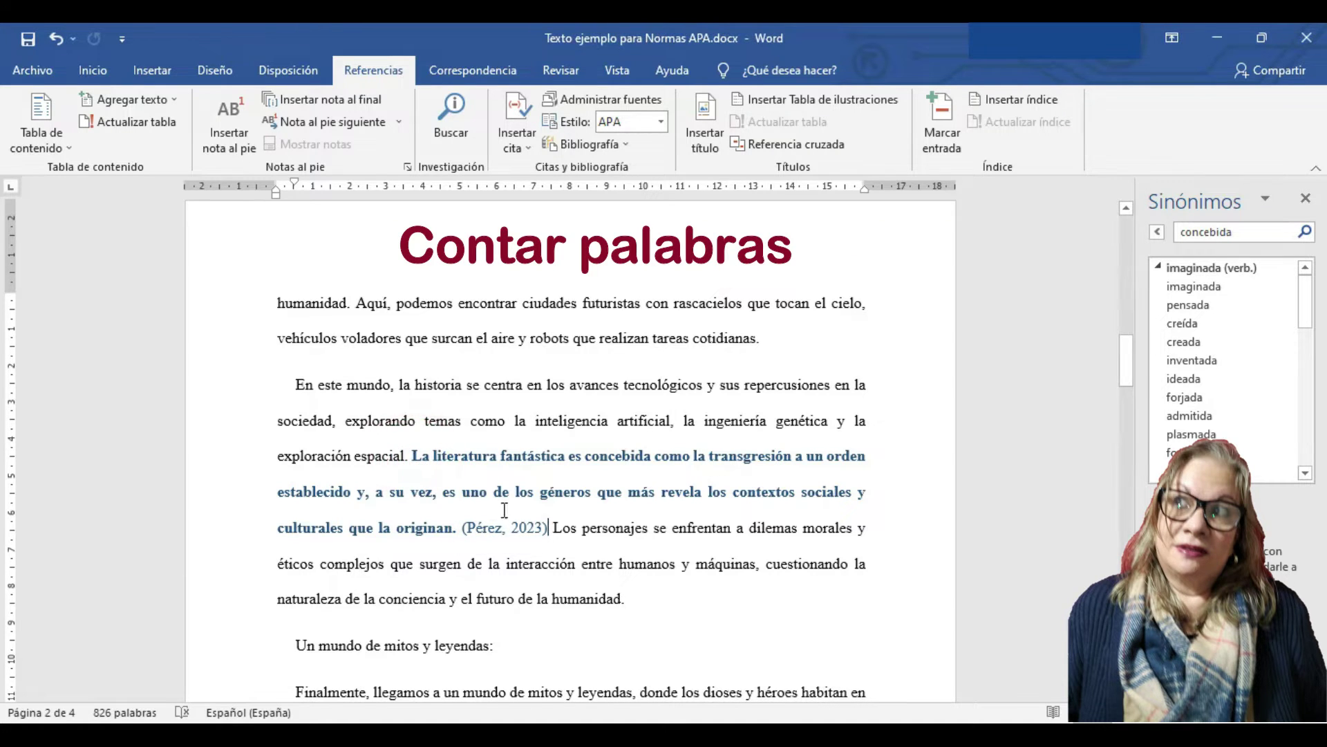
- Count the words of the bold blue sentence, leaving out its parenthetical citation
drag(454, 528, 413, 456)
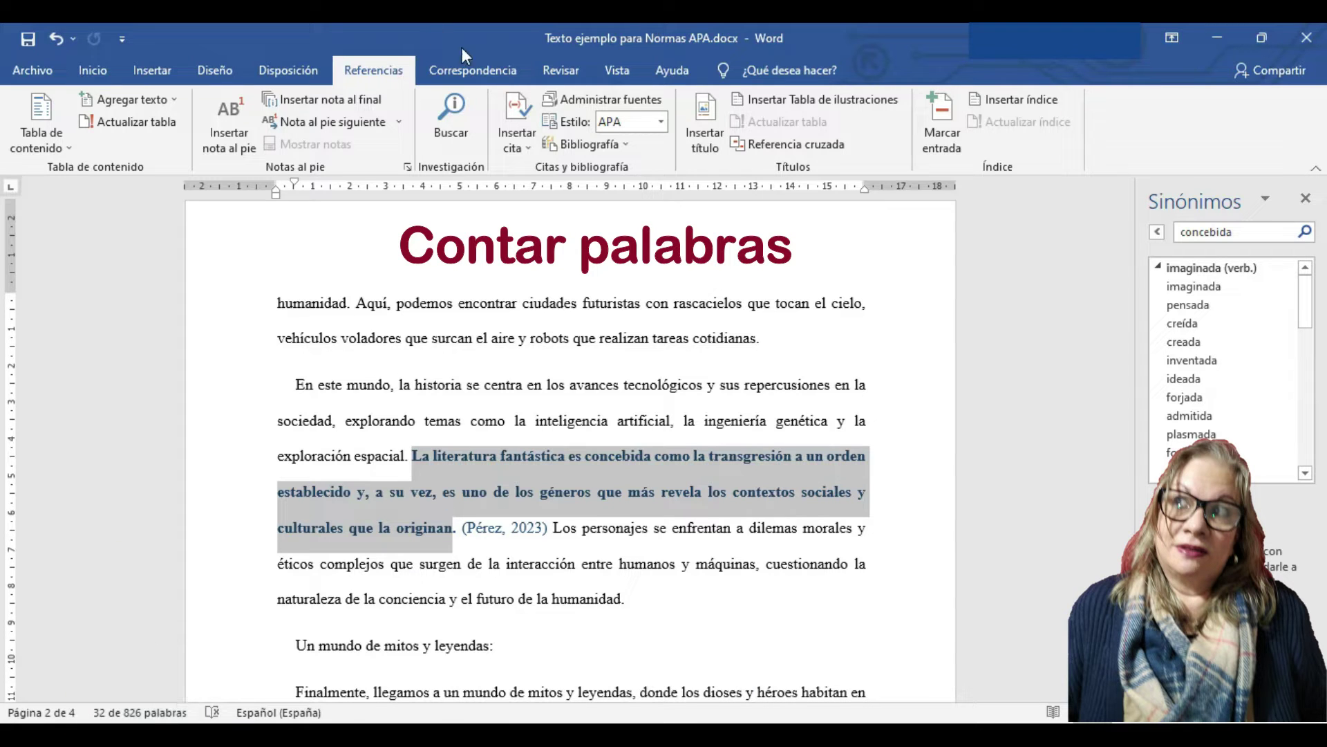
click(557, 72)
click(139, 141)
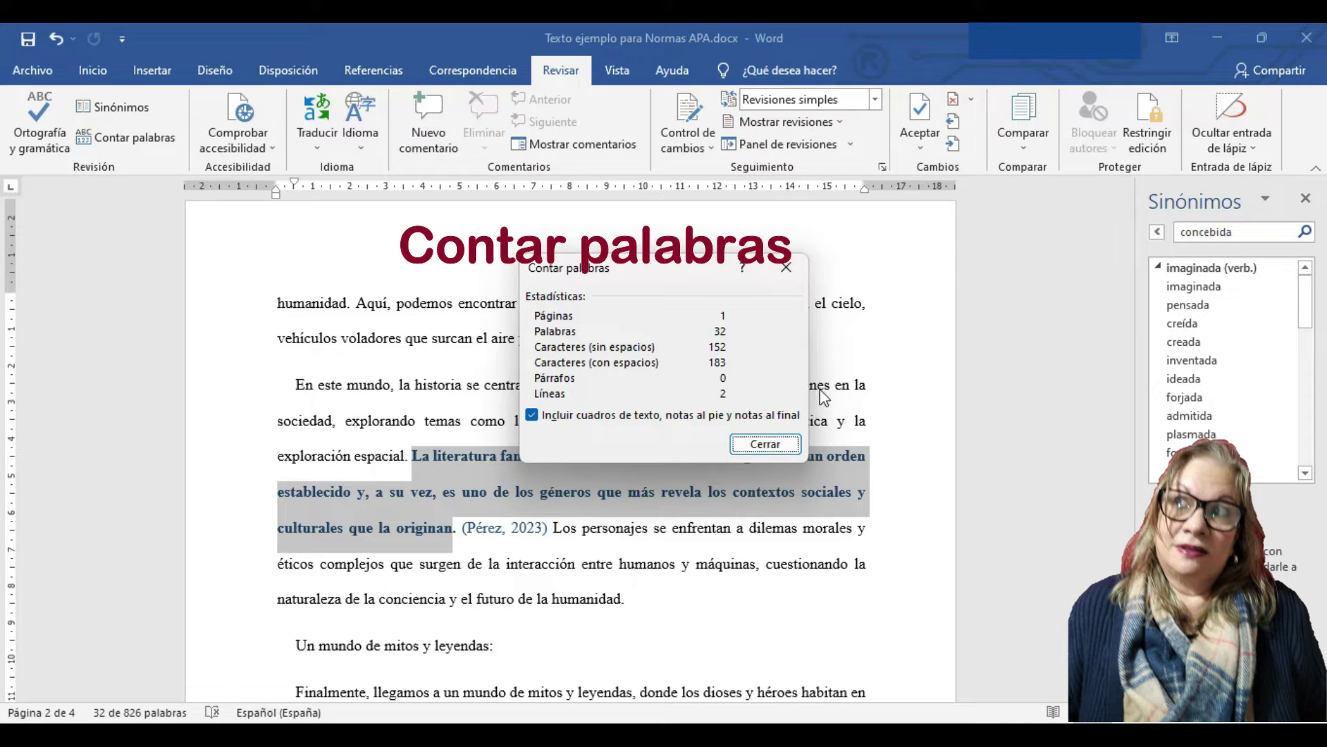
click(764, 446)
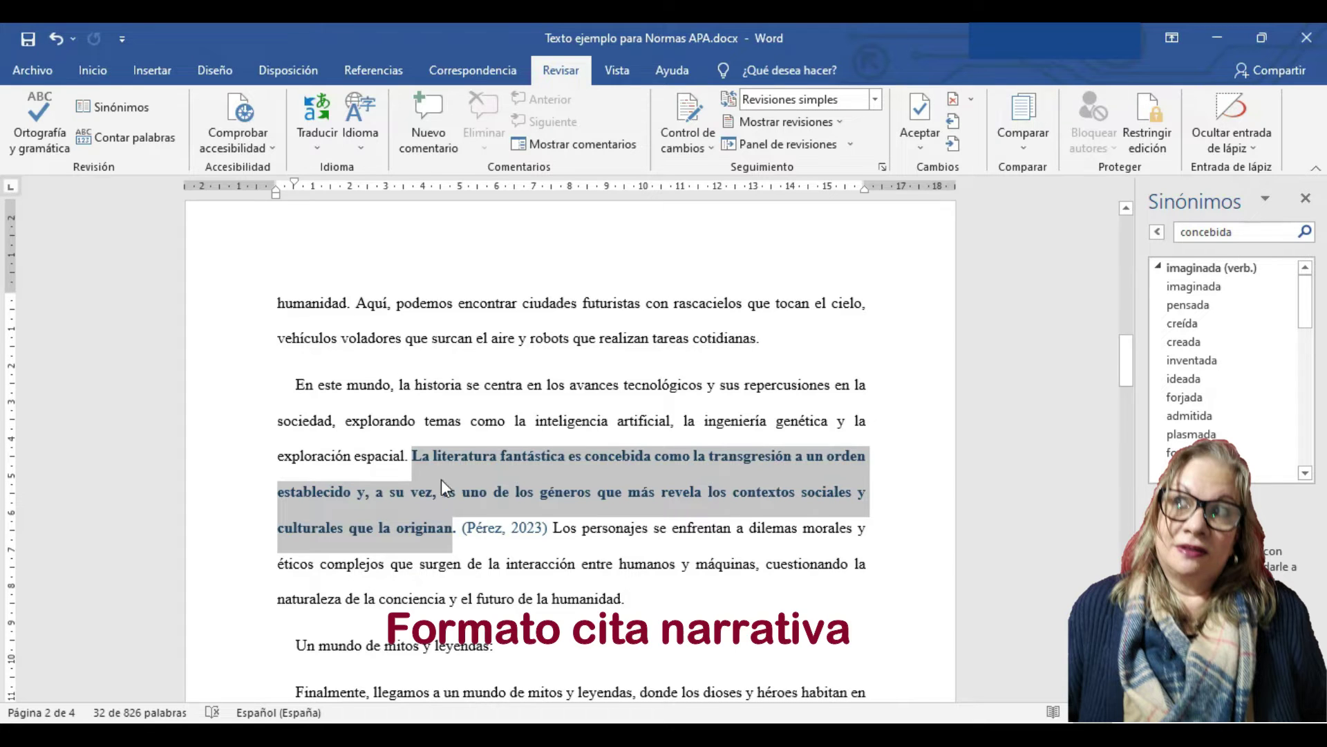
- Introduce the blue sentence as a narrative citation with the author's surname and "(2023 concluyó que", changing its initial "L" to lowercase
click(409, 455)
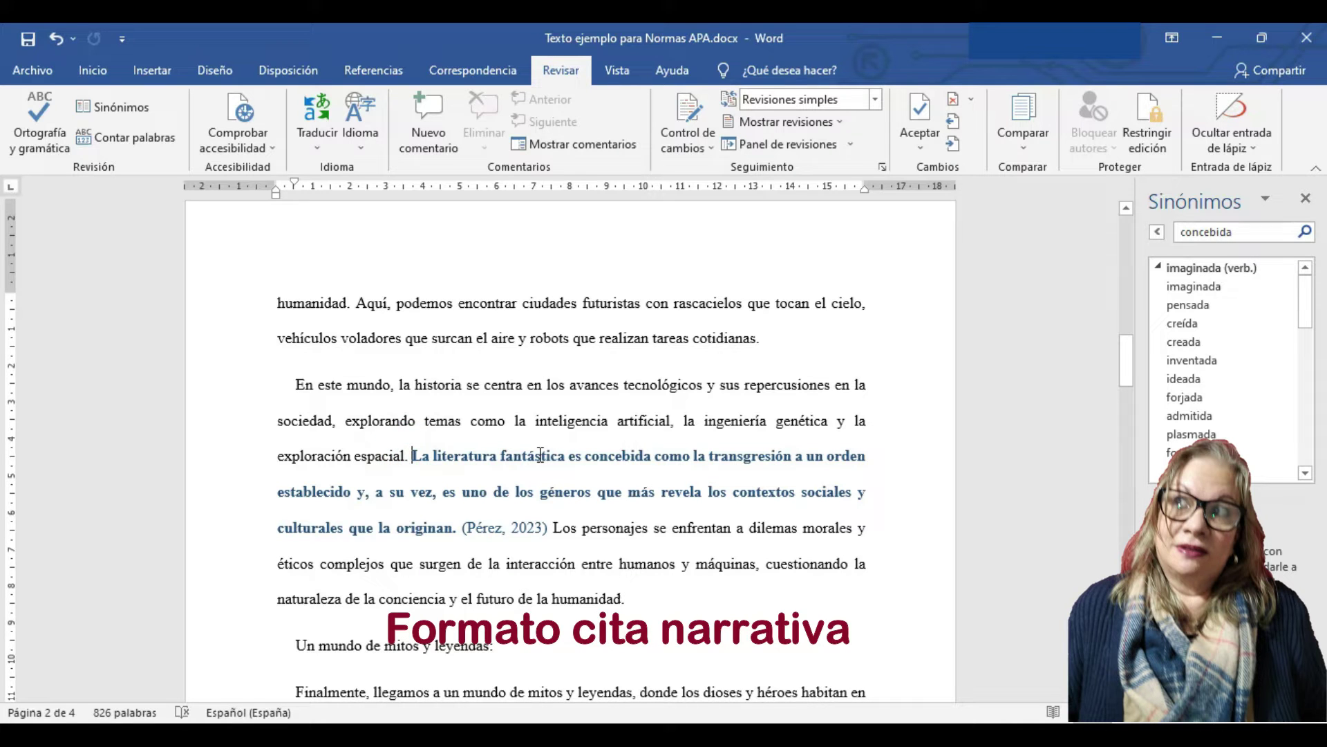
text(P)
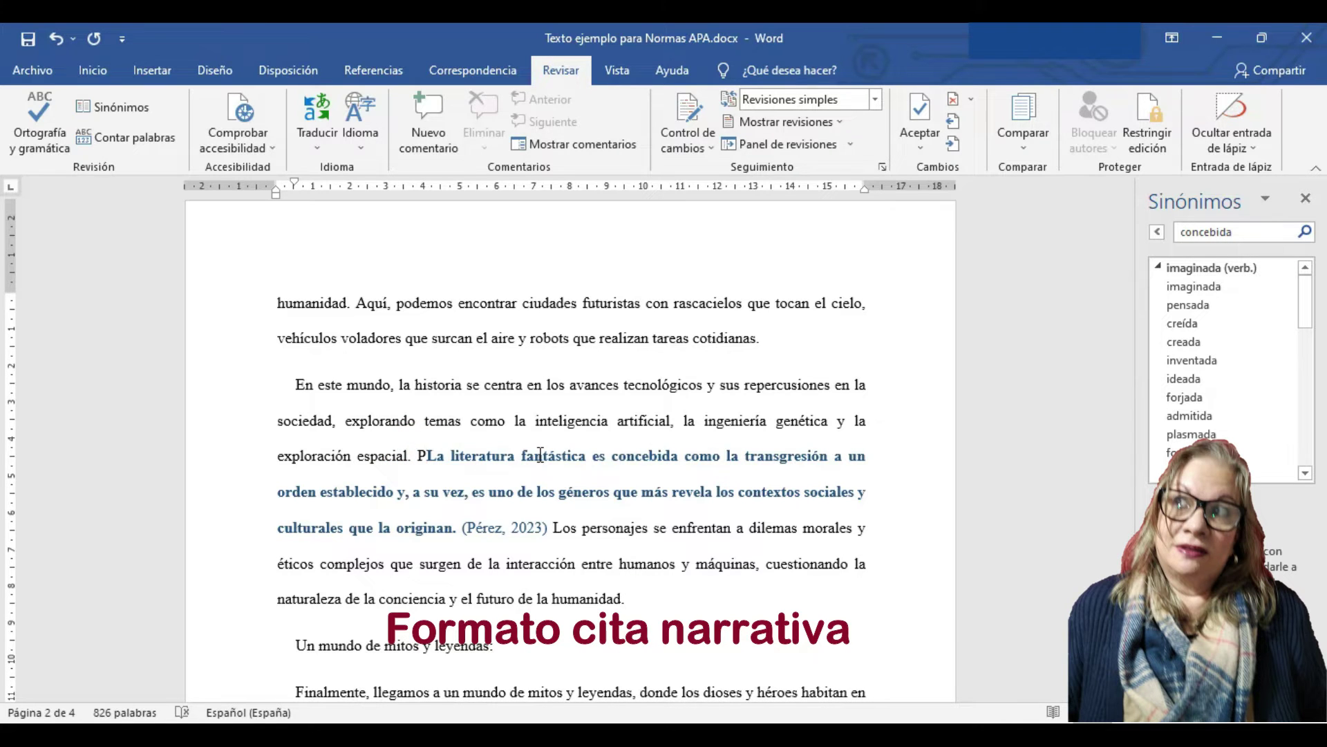
text(érez )
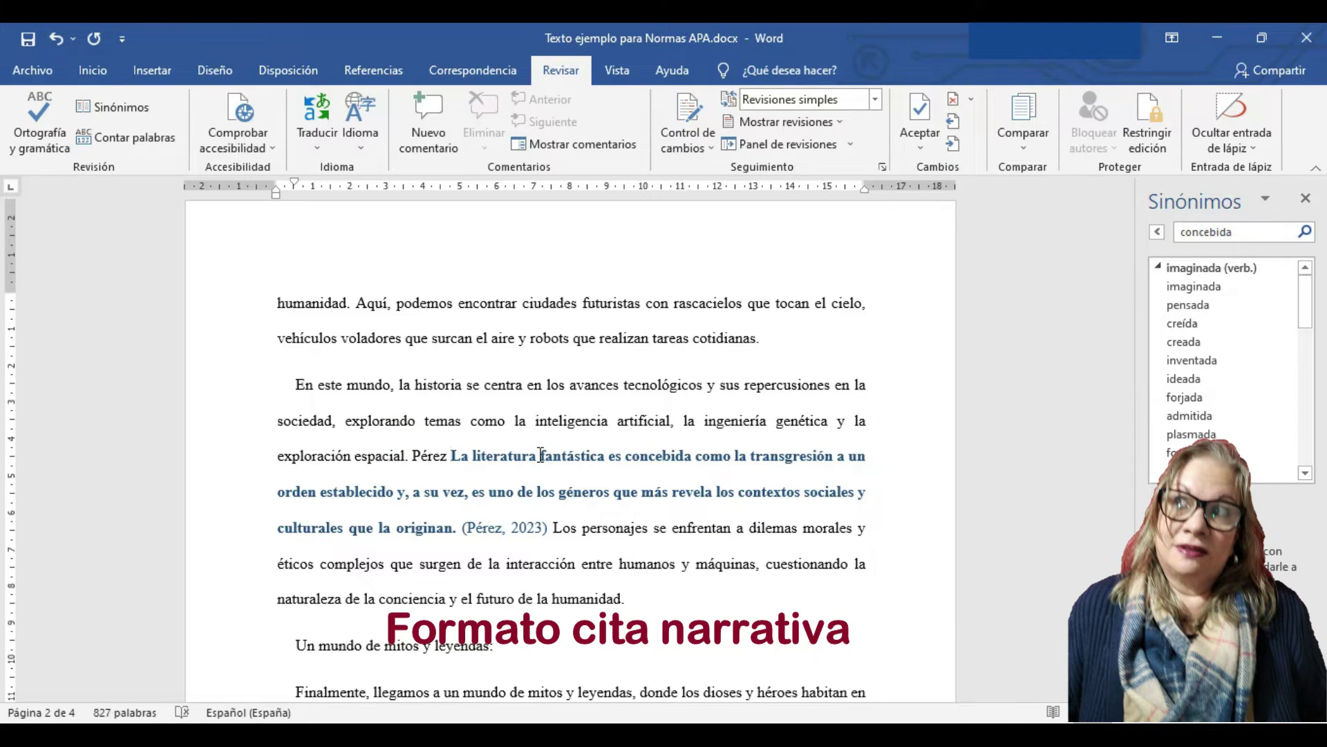
text(()
text(2023 concluyó que l)
key(Delete)
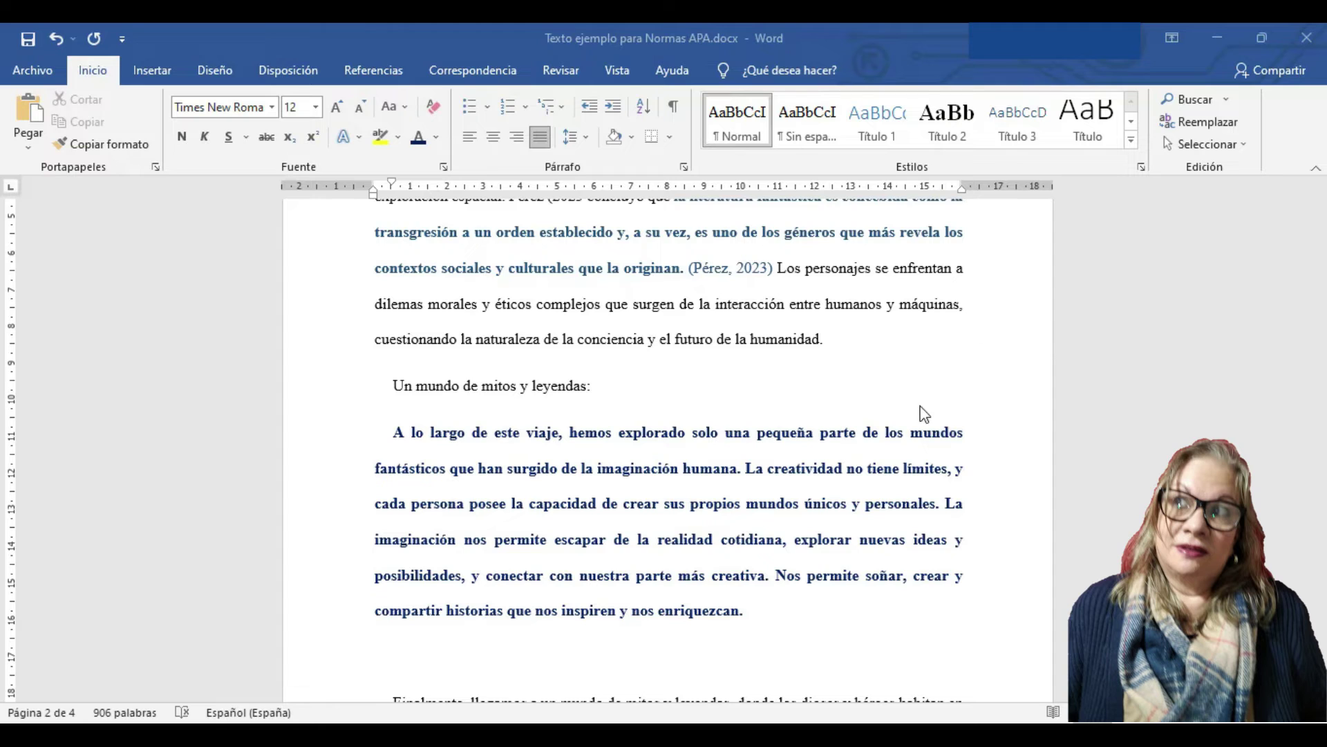
- Count the words of the bold blue paragraph under "Un mundo de mitos y leyendas:"
click(756, 615)
drag(393, 433, 753, 611)
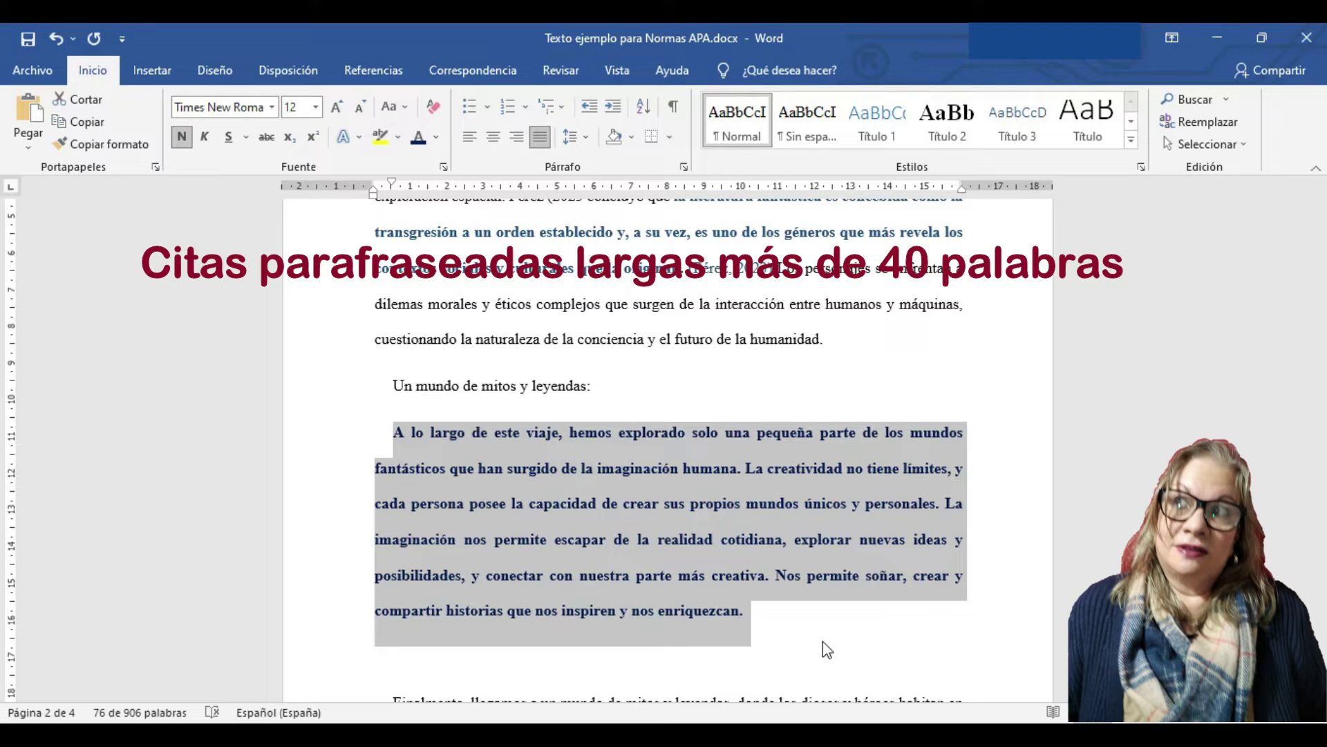
- Start a new journal article source for a citation at the end of the bold blue paragraph and add the author's surname and first name
click(767, 615)
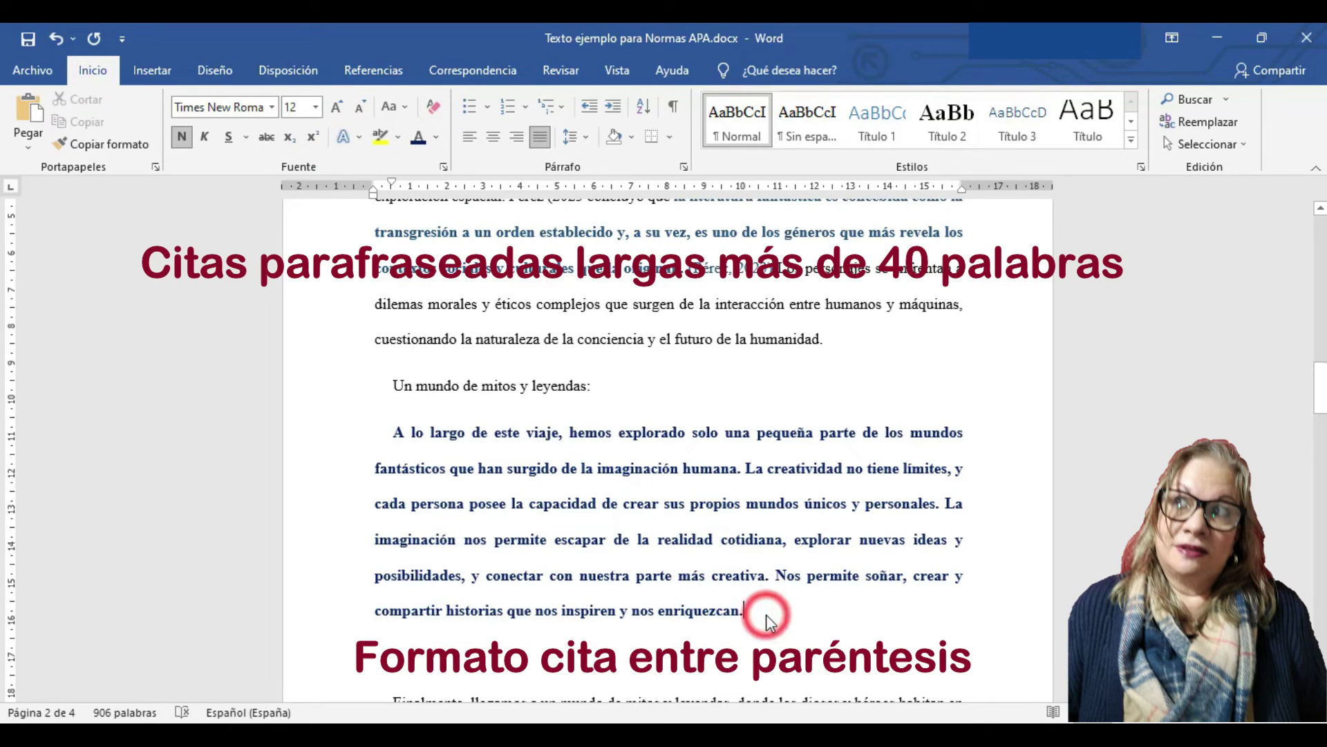
click(377, 69)
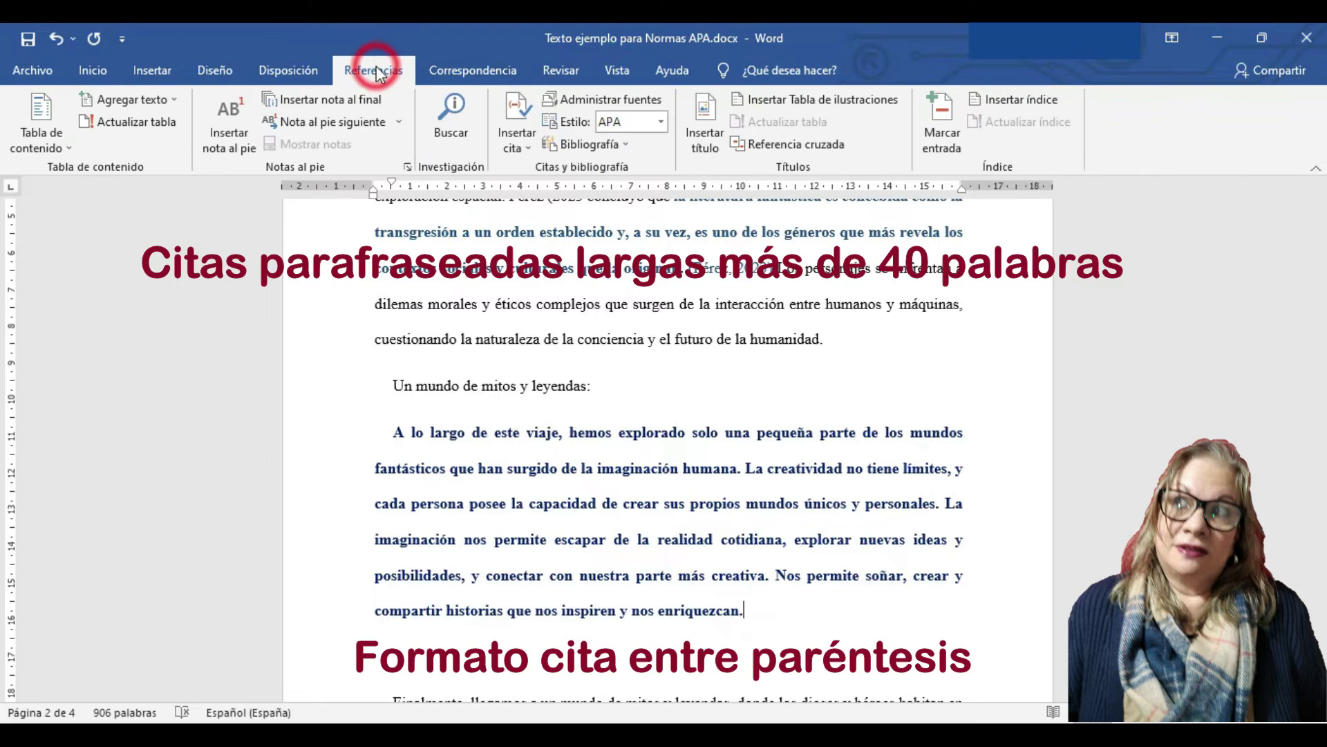
click(507, 134)
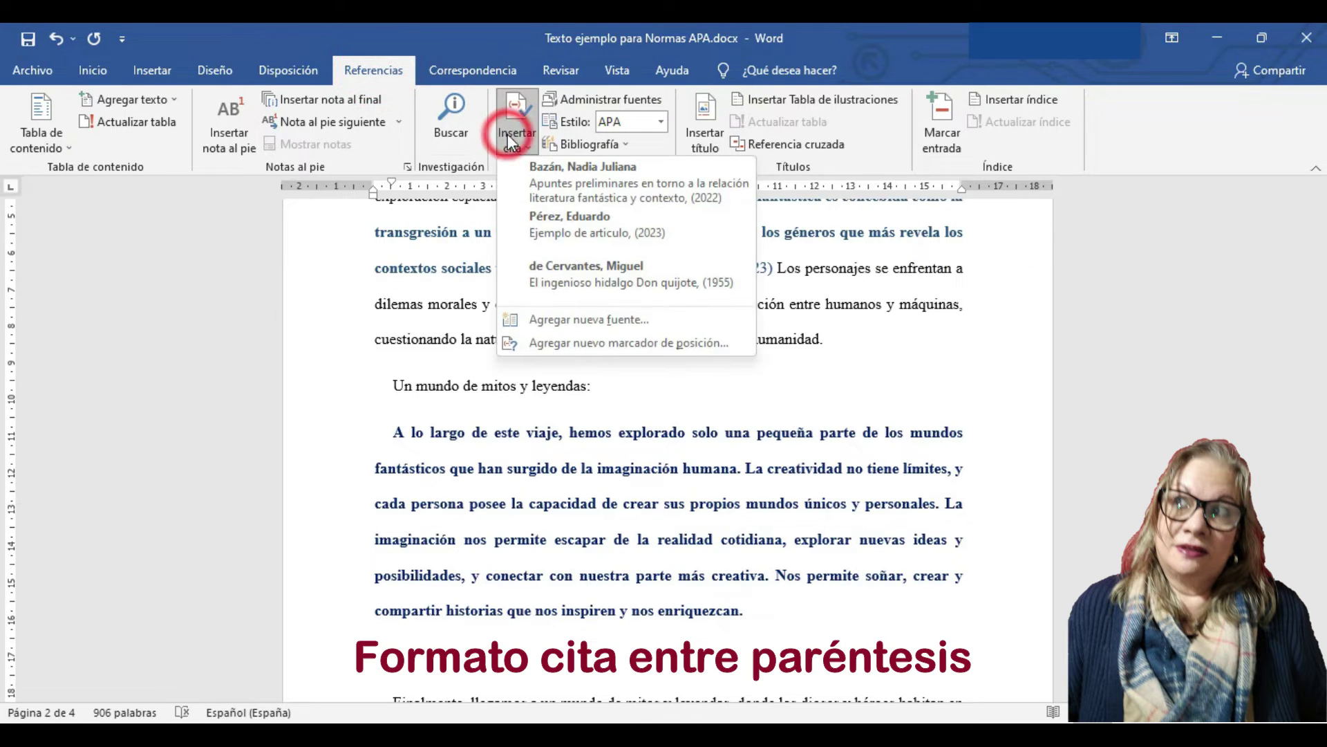
click(632, 318)
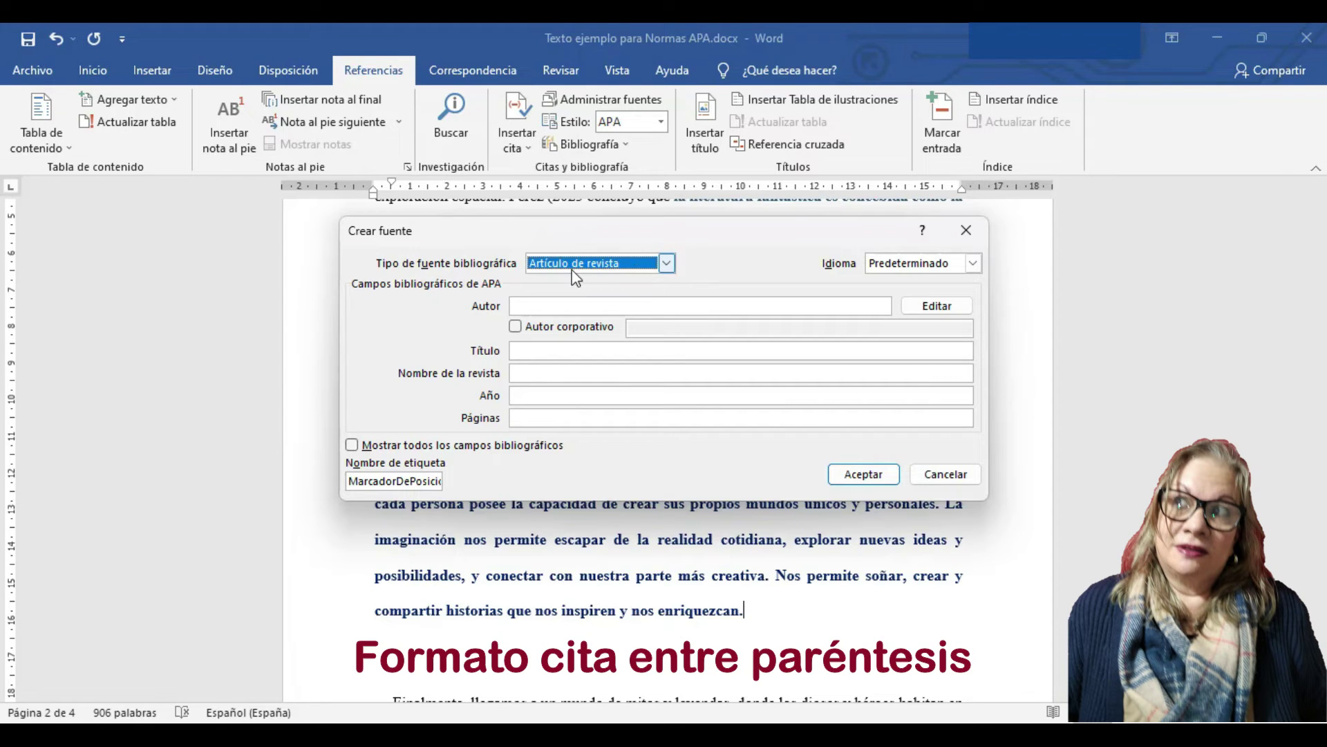
click(538, 305)
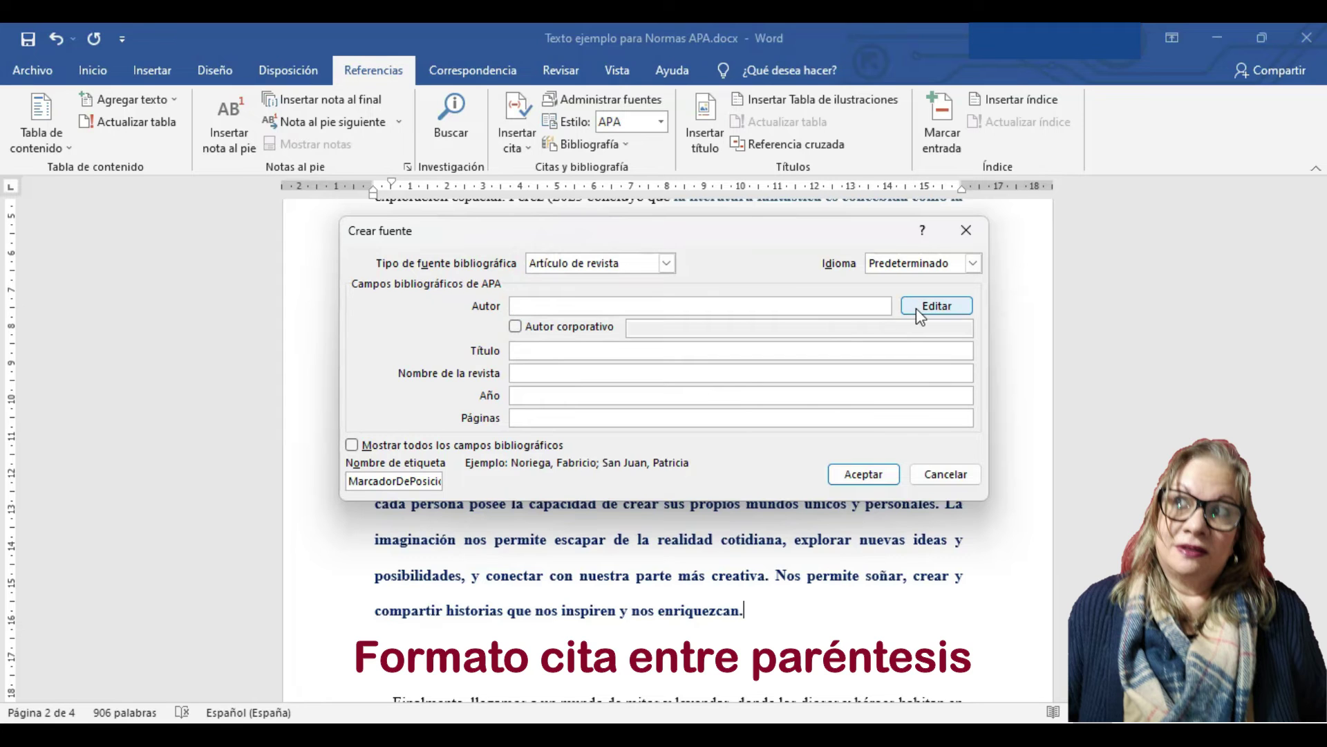
click(917, 309)
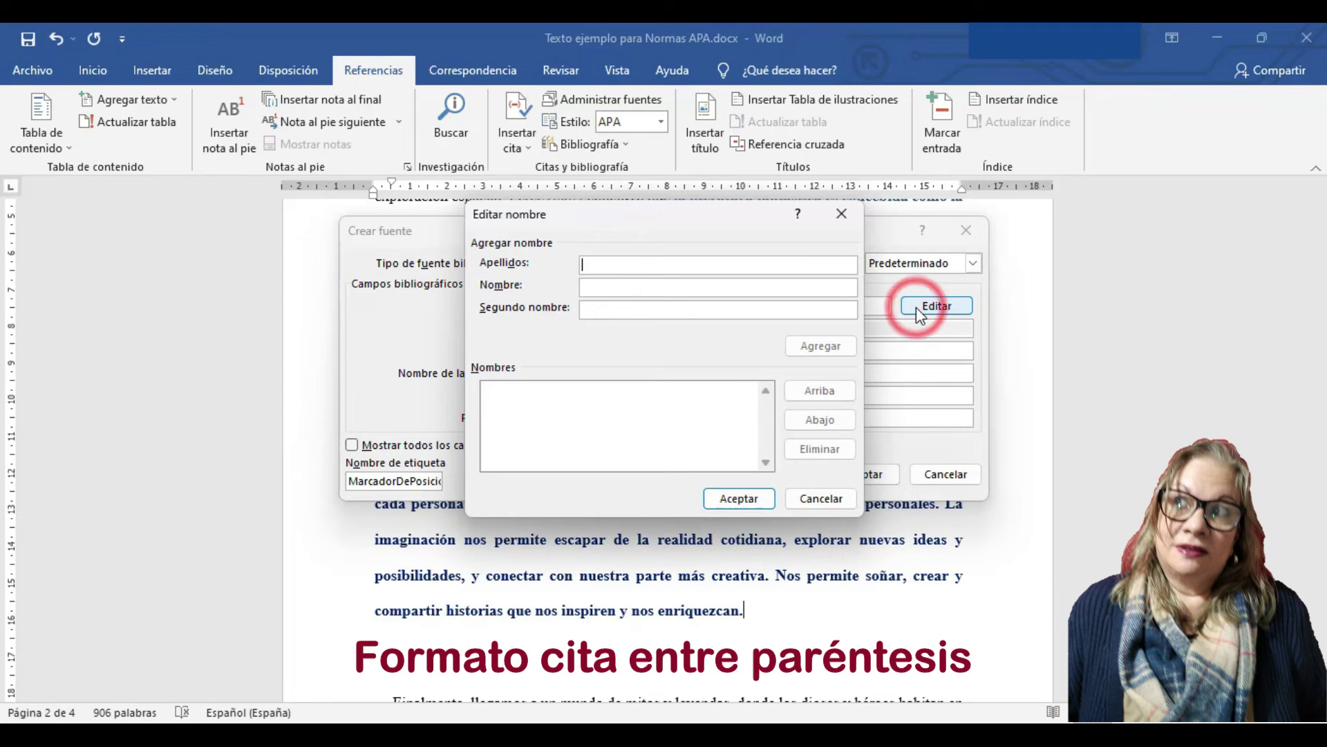
click(607, 262)
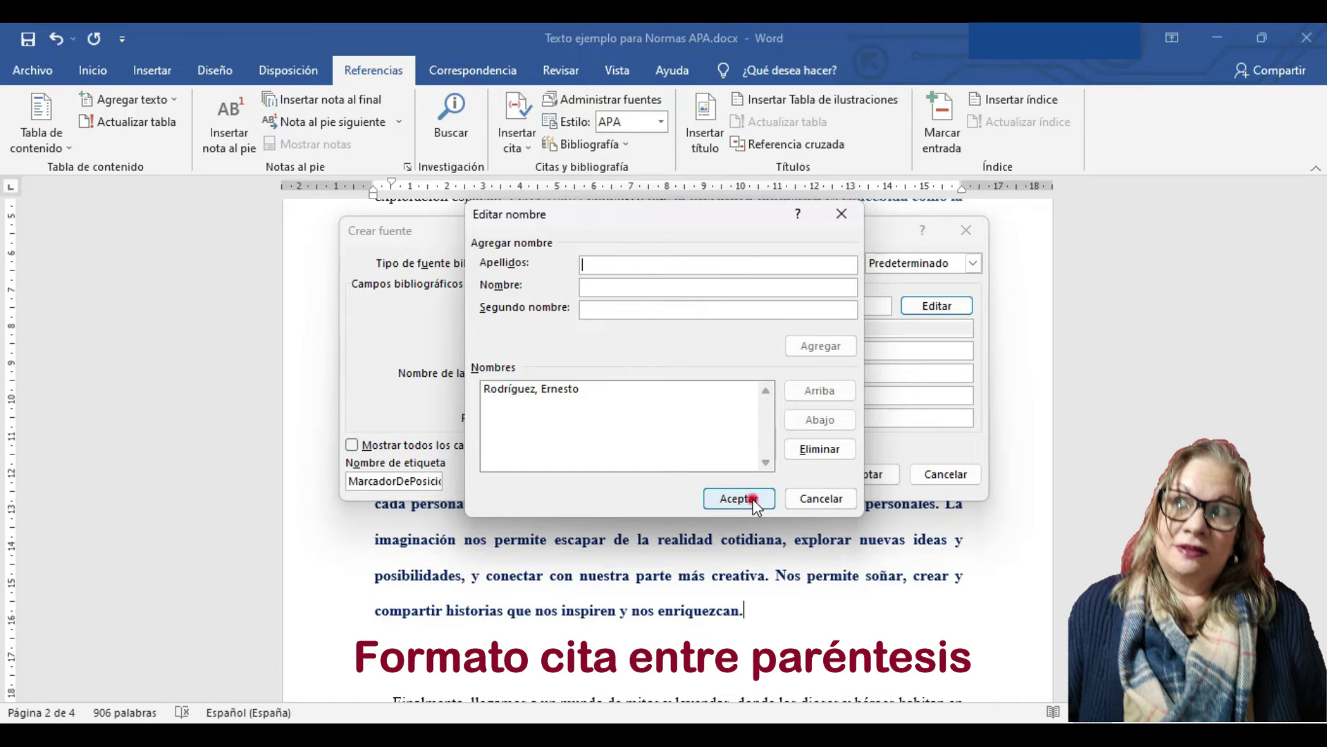
click(741, 497)
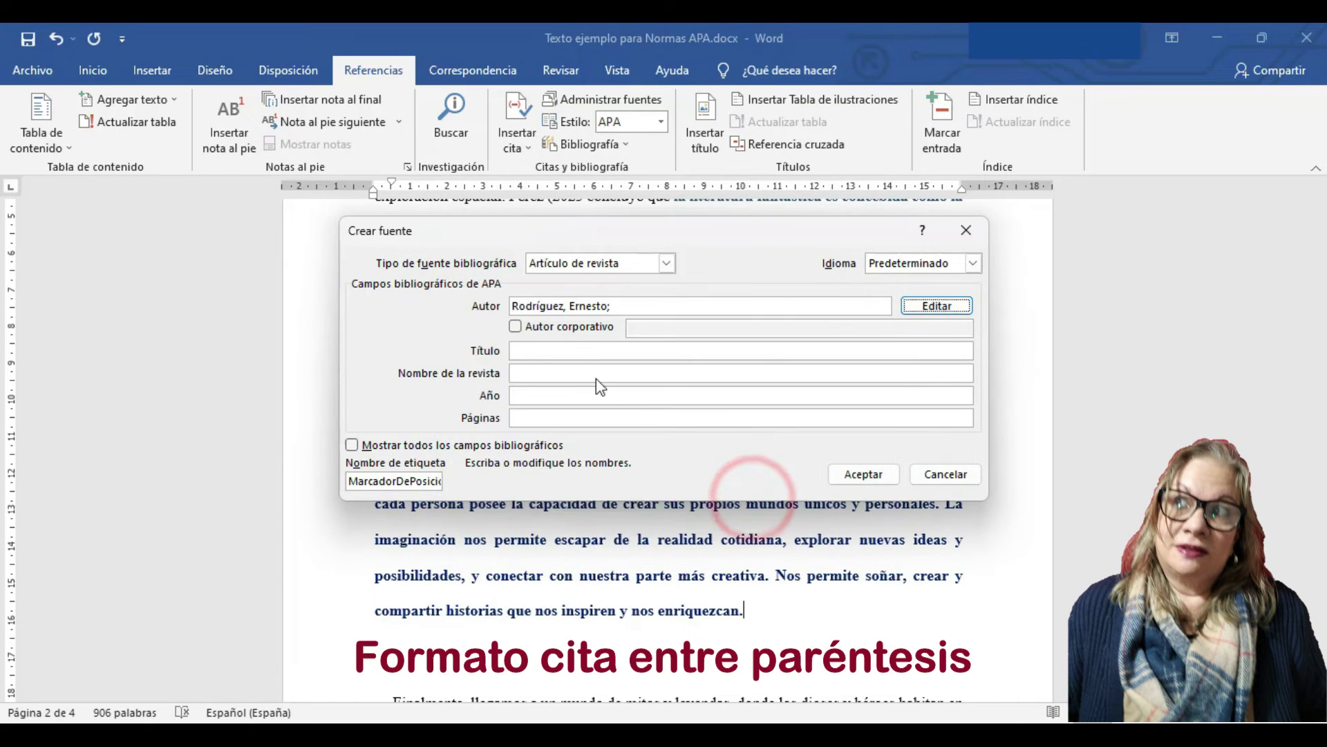
- Complete the source with title "Ejemplo de titulo", journal name "Comunicar" and year 2022, and insert its citation after the paragraph
click(542, 349)
text(Ejemplo de titulo)
click(534, 366)
text(Comunicar)
click(529, 393)
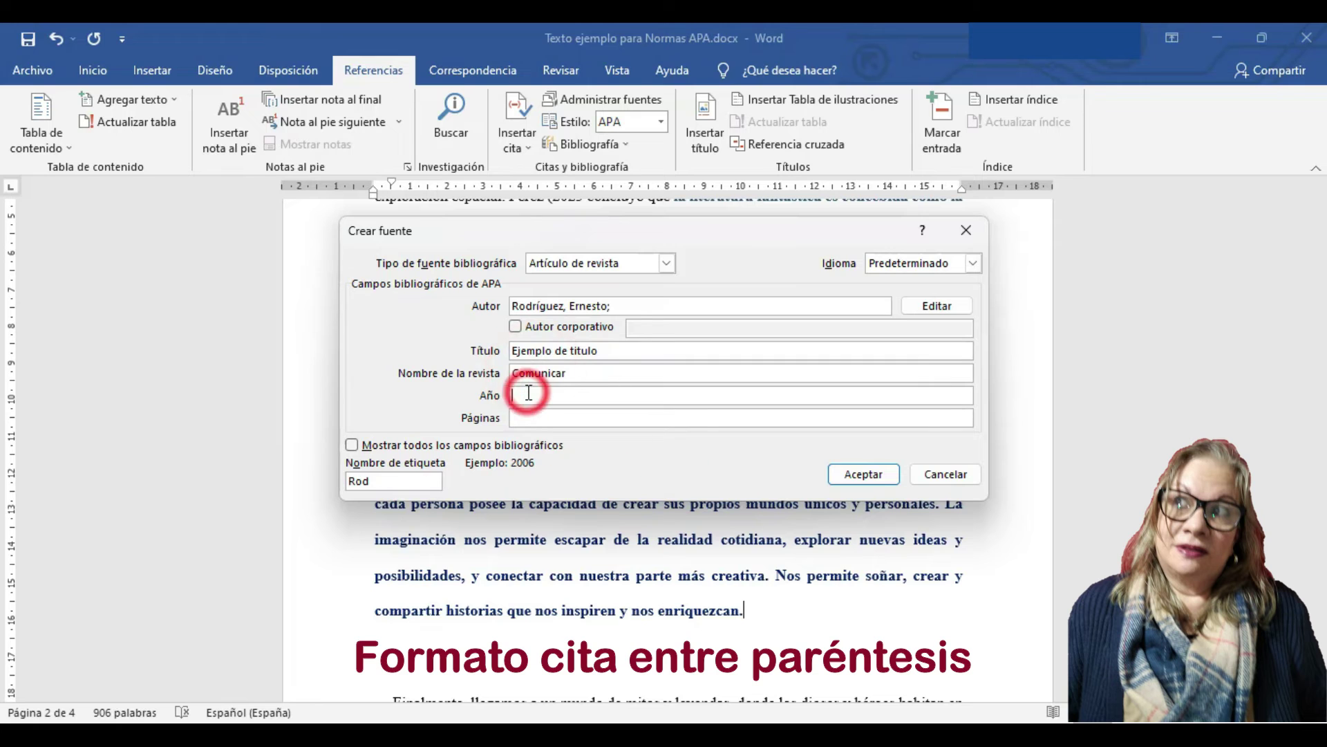
text(2022)
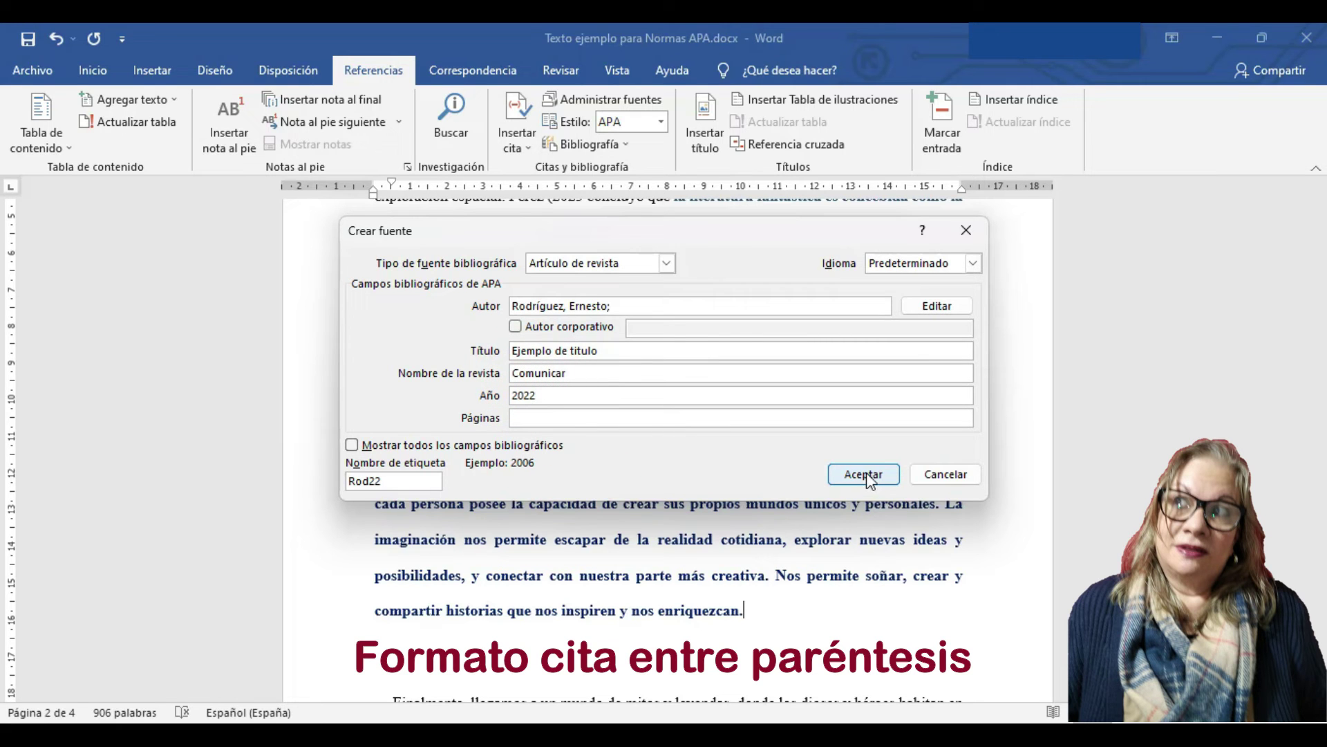
click(864, 474)
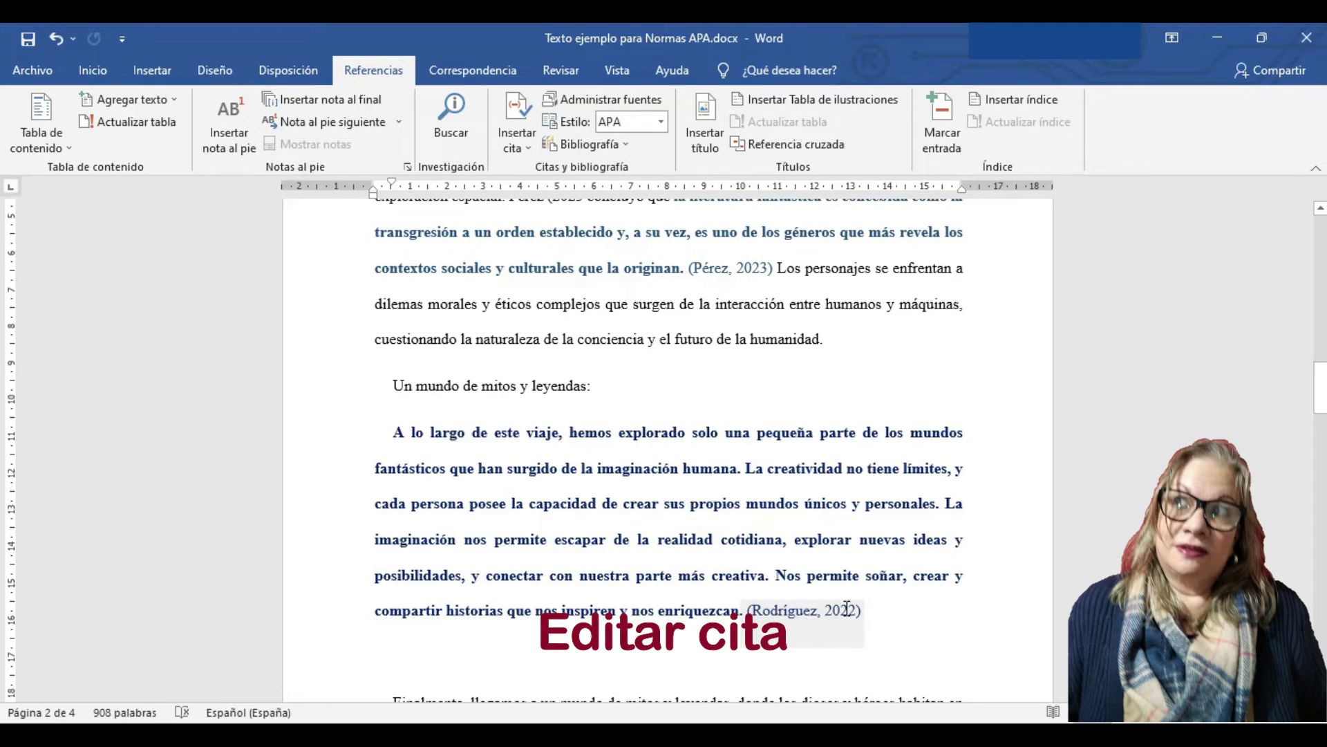
- Edit the source of the paragraph's 2022 citation to add a second author's surname and first name, updating both source lists
right_click(801, 611)
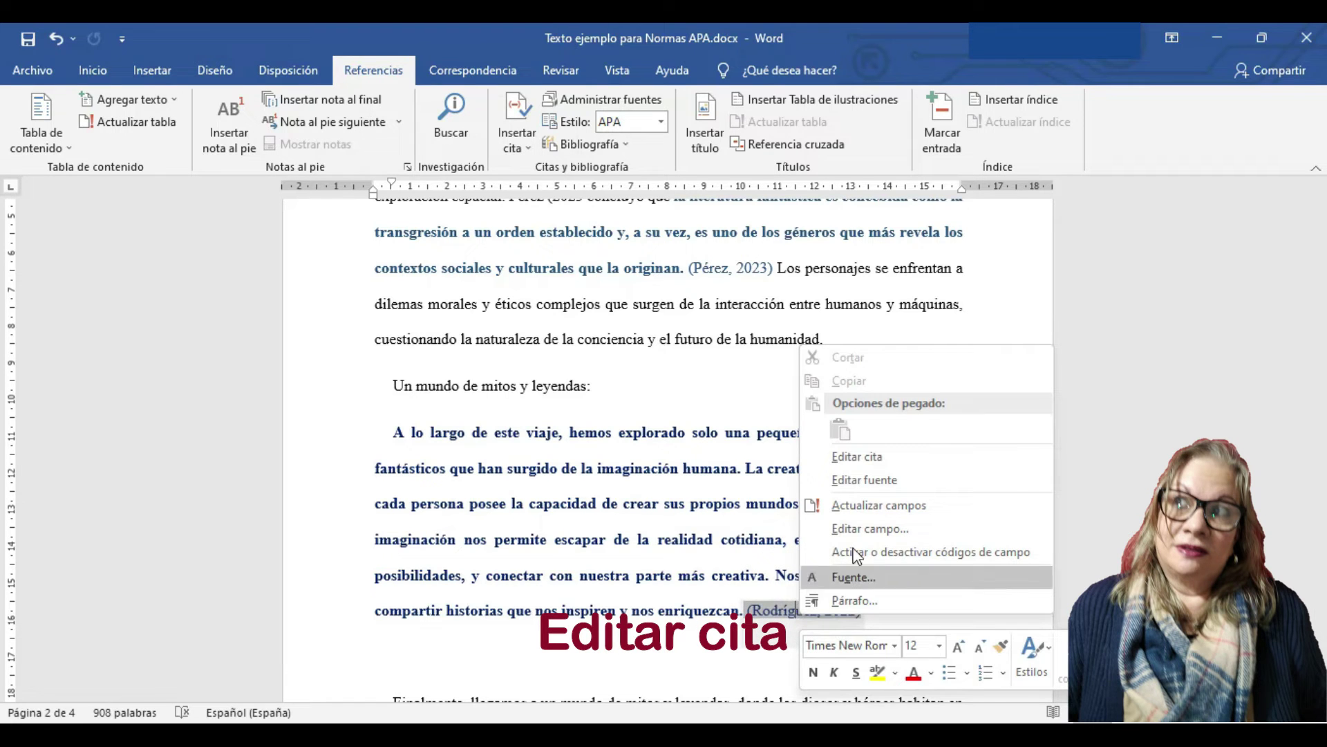
click(864, 477)
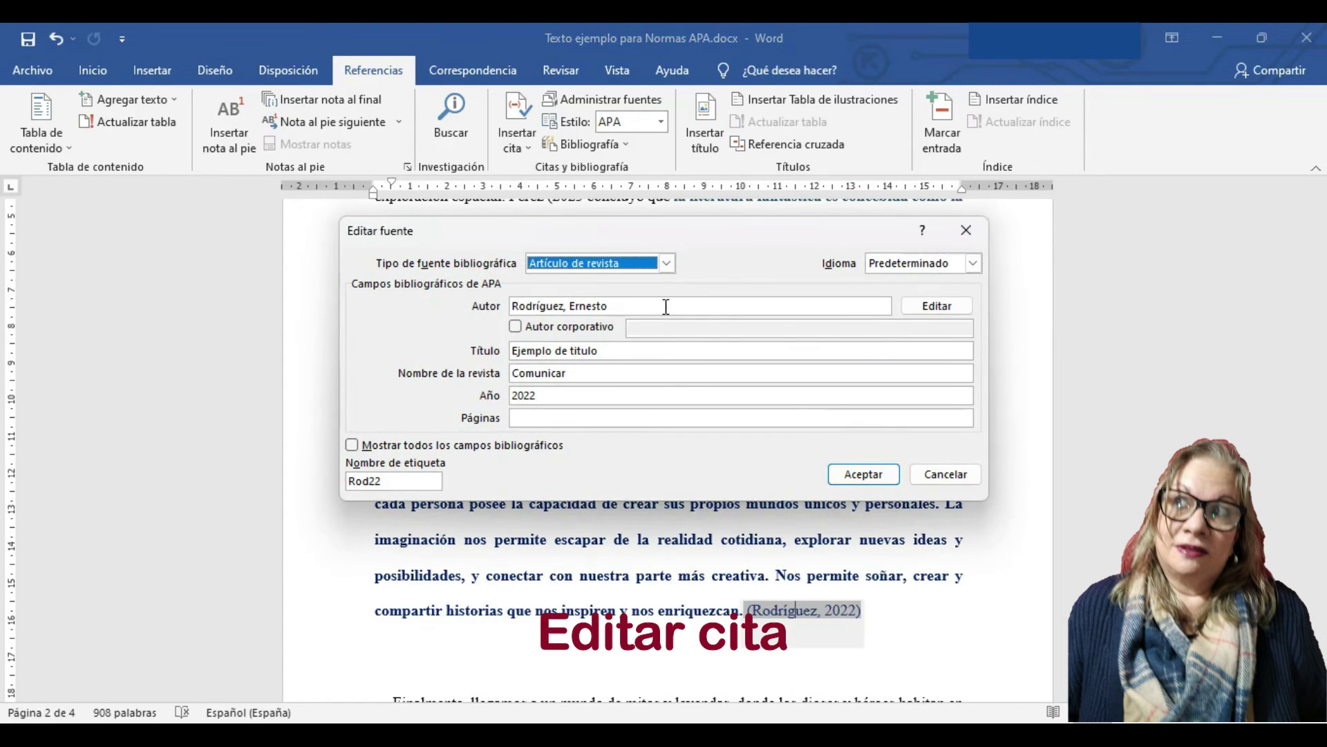
click(934, 307)
click(602, 265)
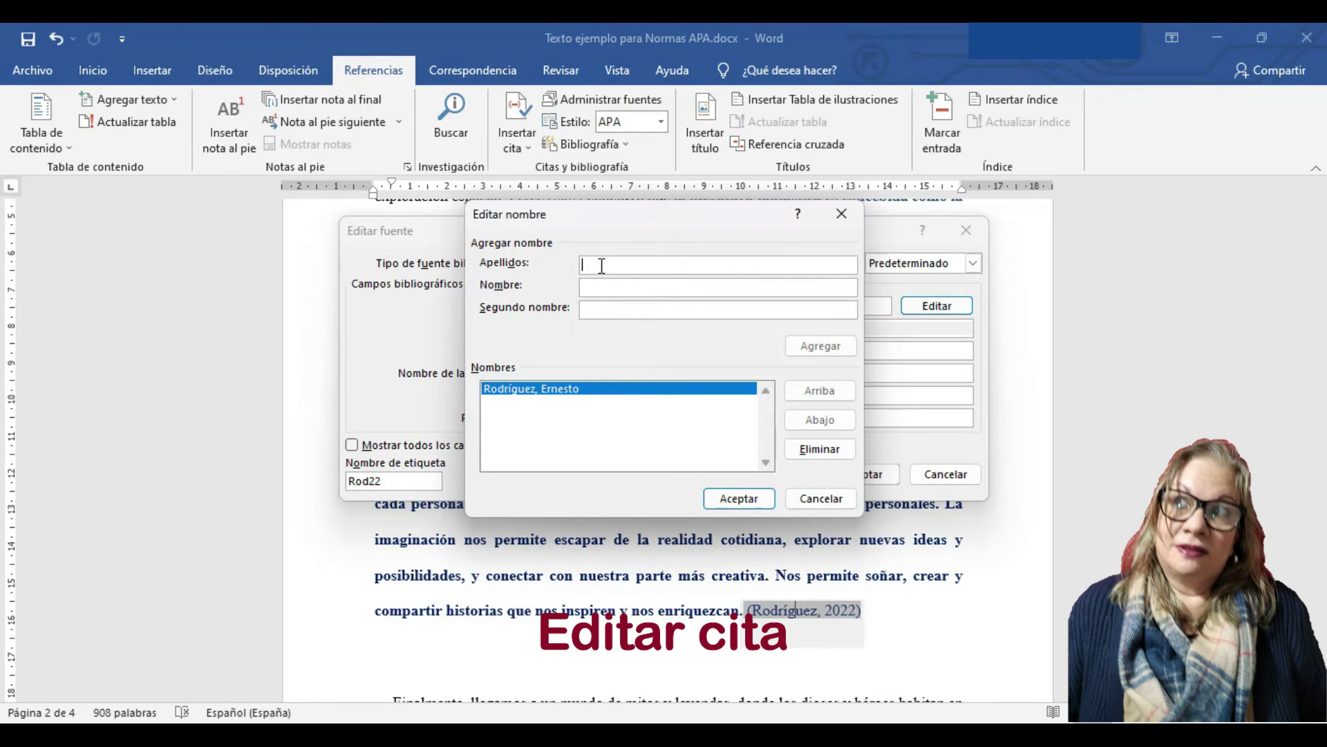
click(822, 346)
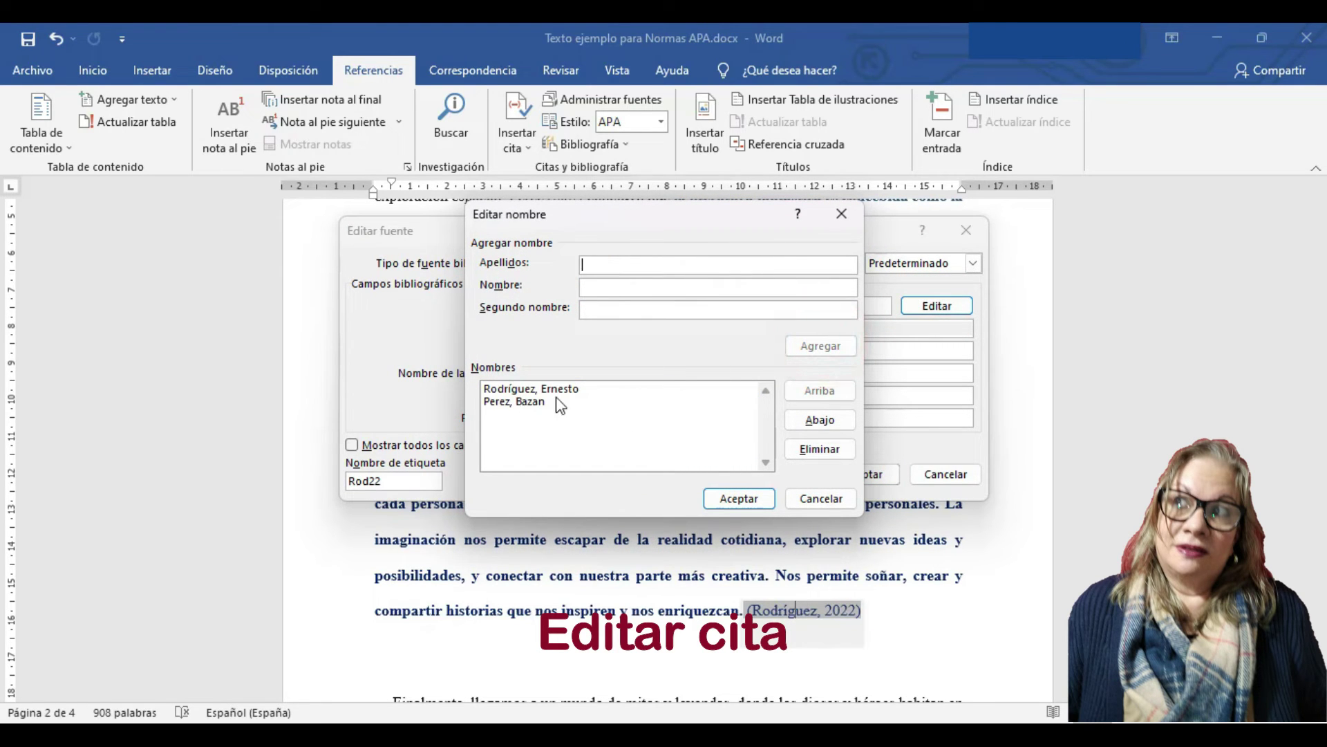
click(738, 499)
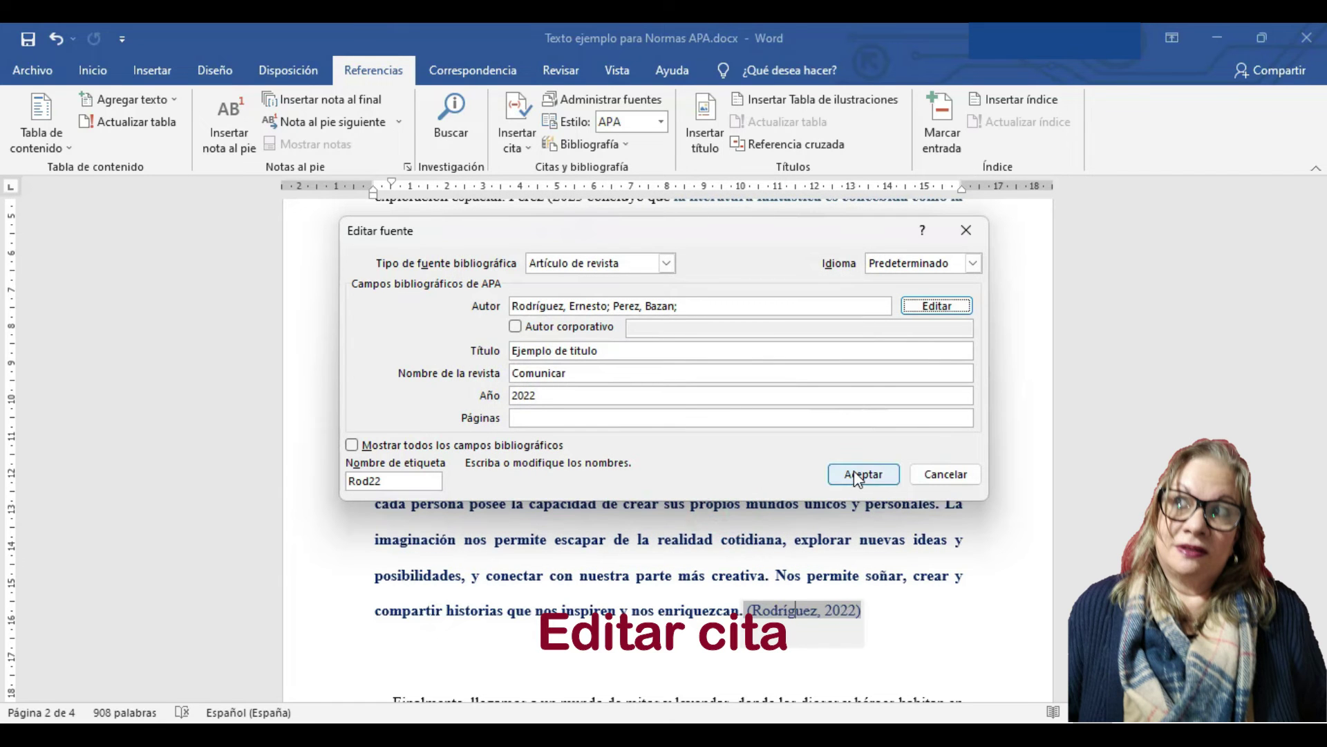
click(857, 476)
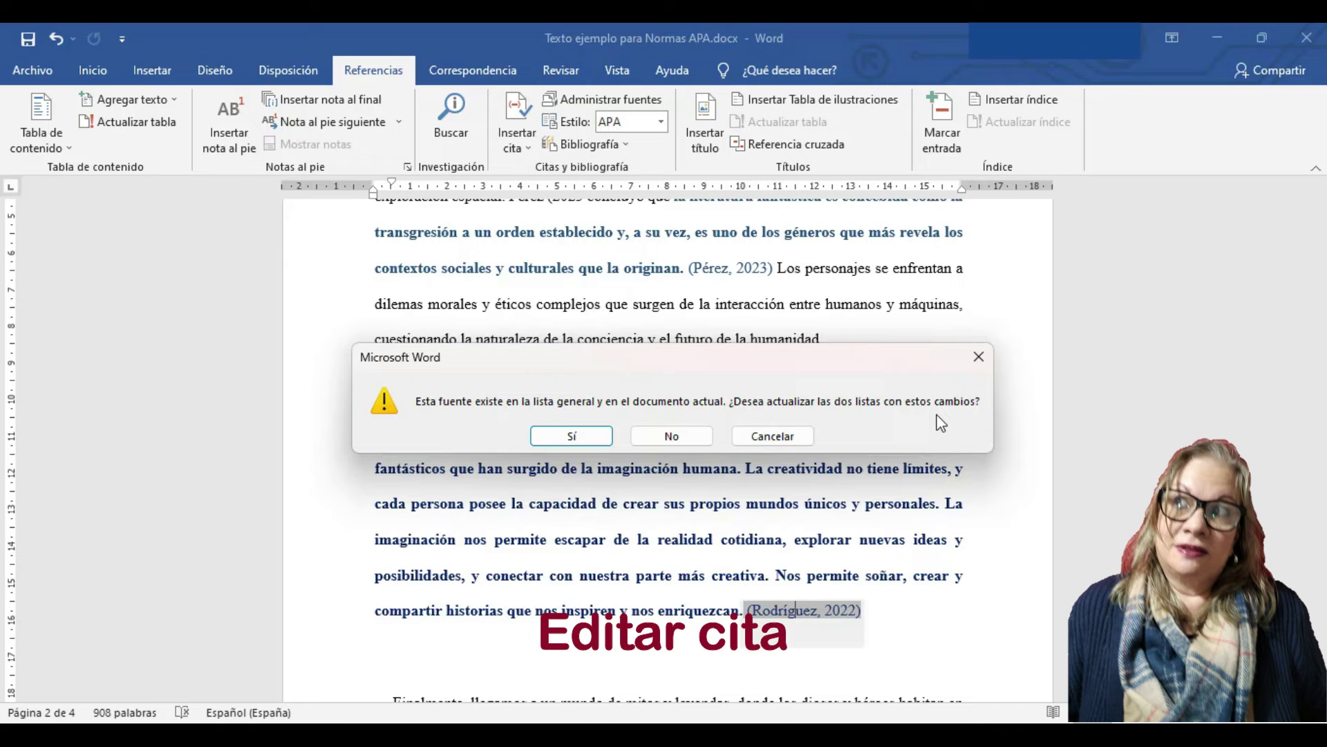
click(586, 436)
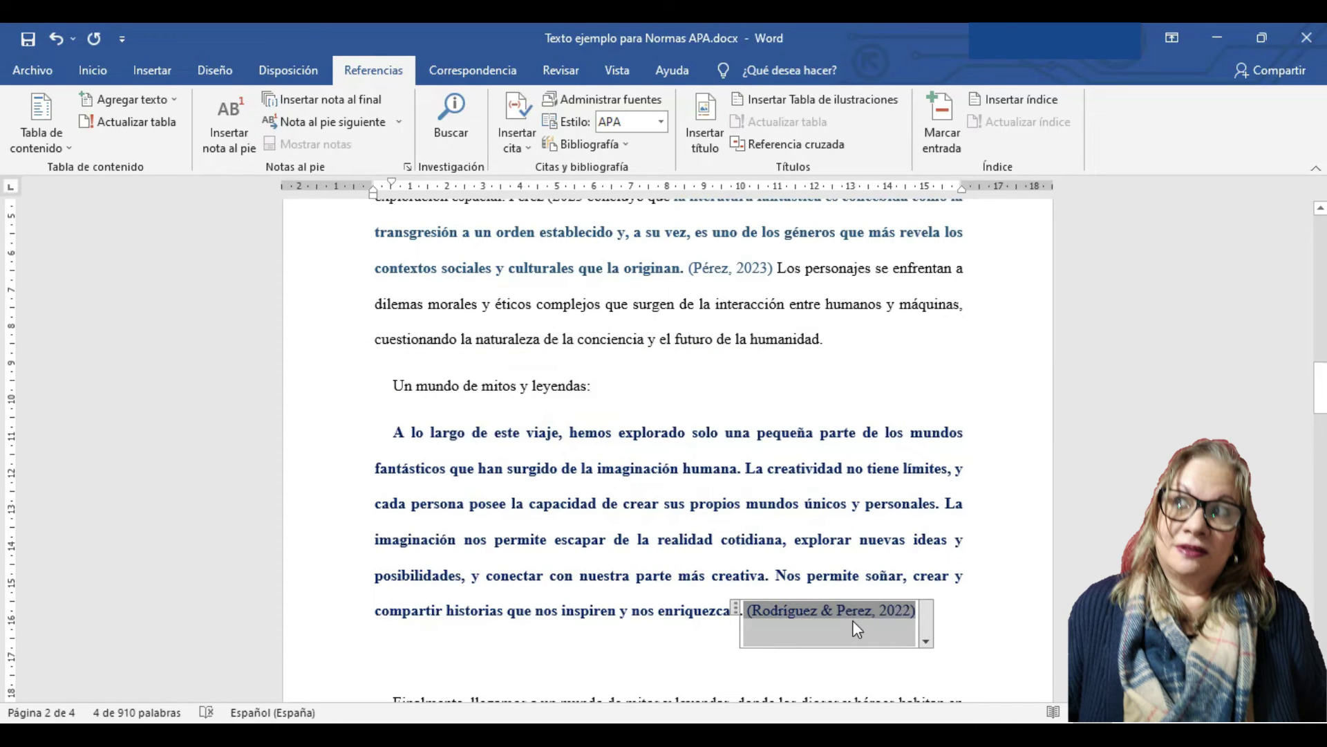
click(656, 646)
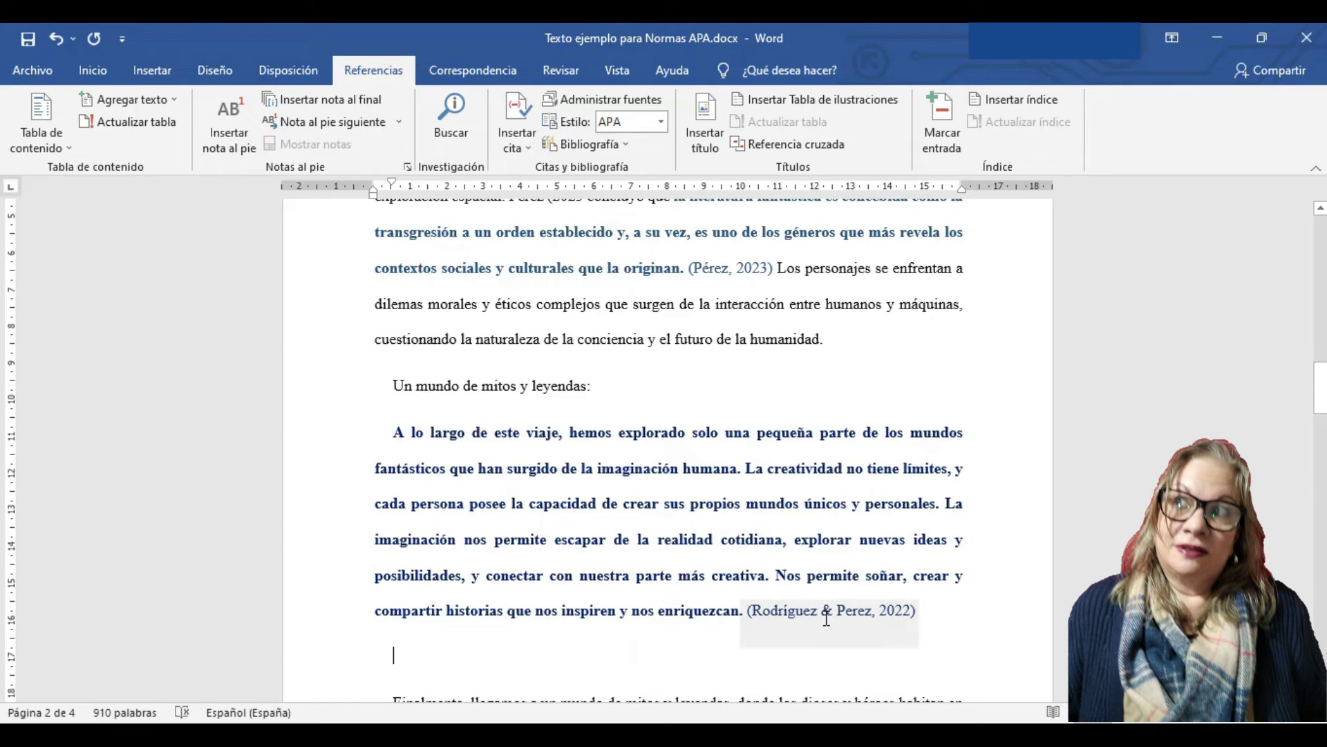
click(925, 611)
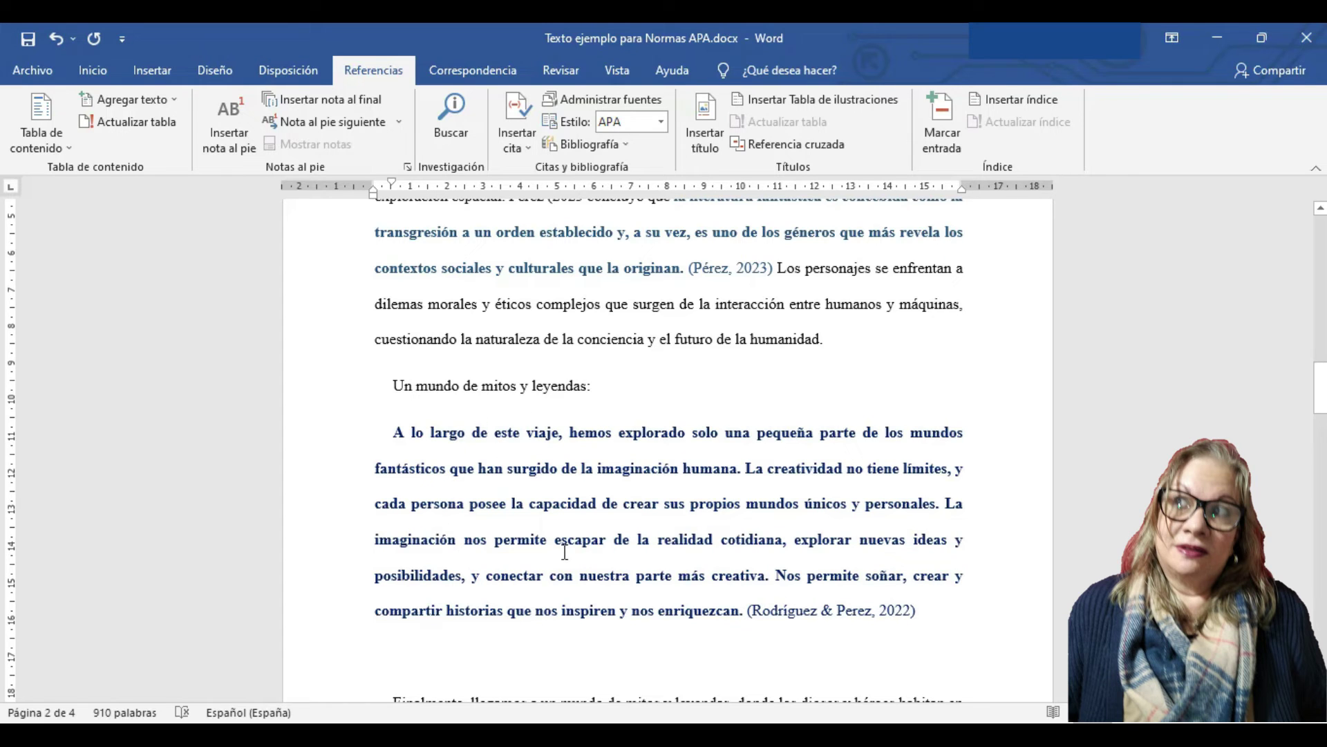
- Introduce the bold blue paragraph as a narrative citation with the first author's surname and "et. Al (2022) dijo", changing its initial "A" to lowercase
click(394, 434)
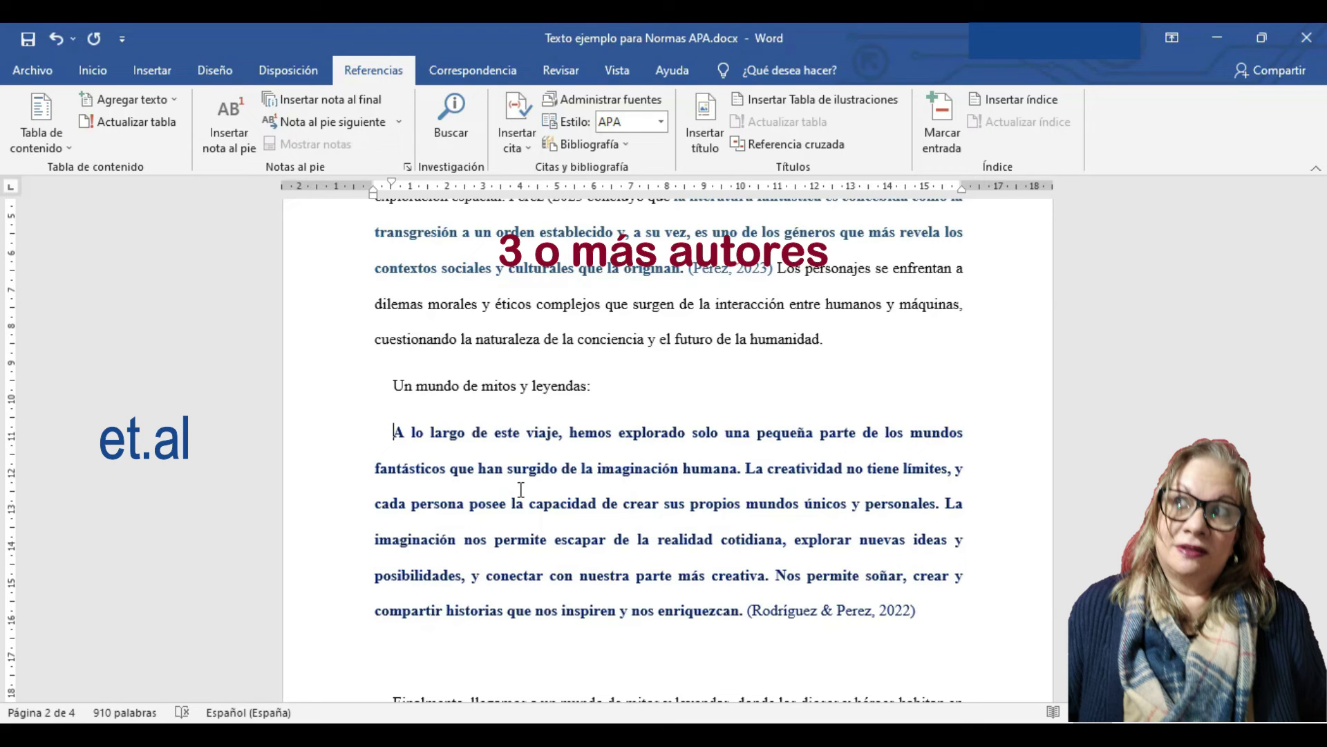
text(Ro)
text(driguez et. al)
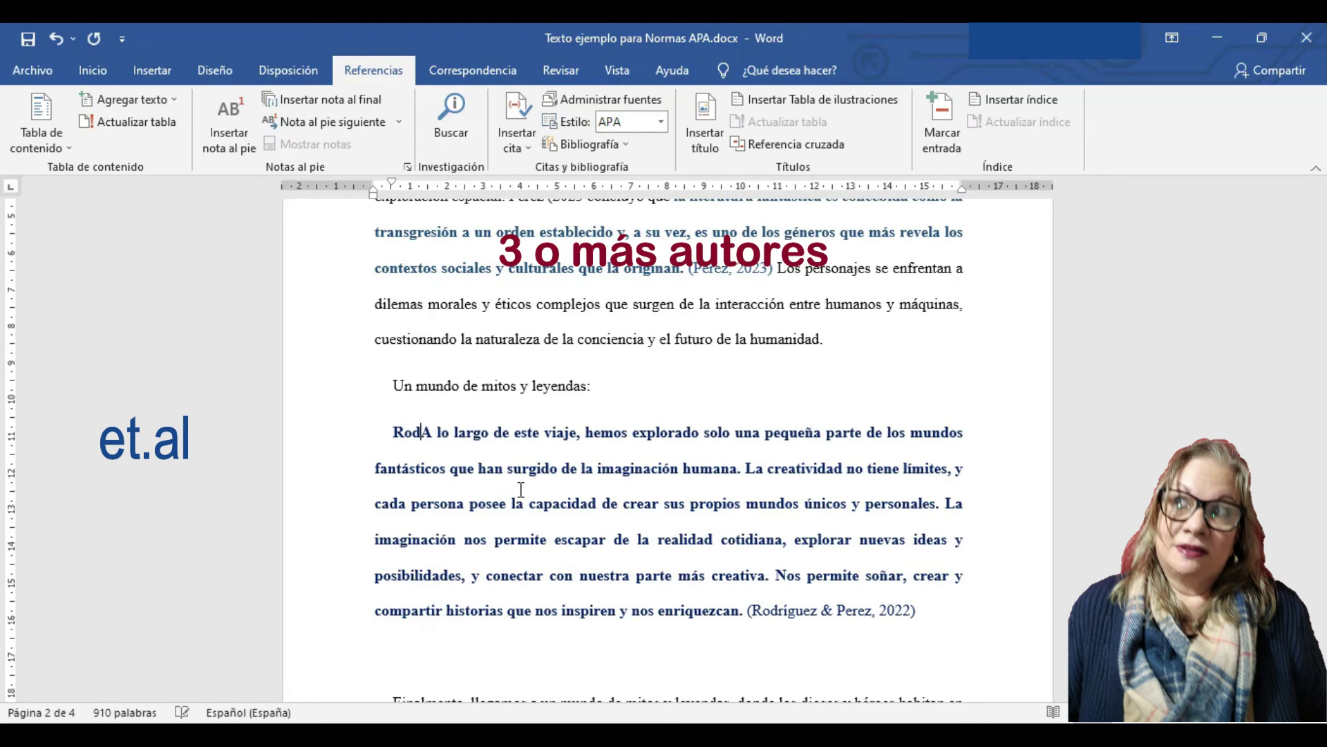
text( (2022) dijo a)
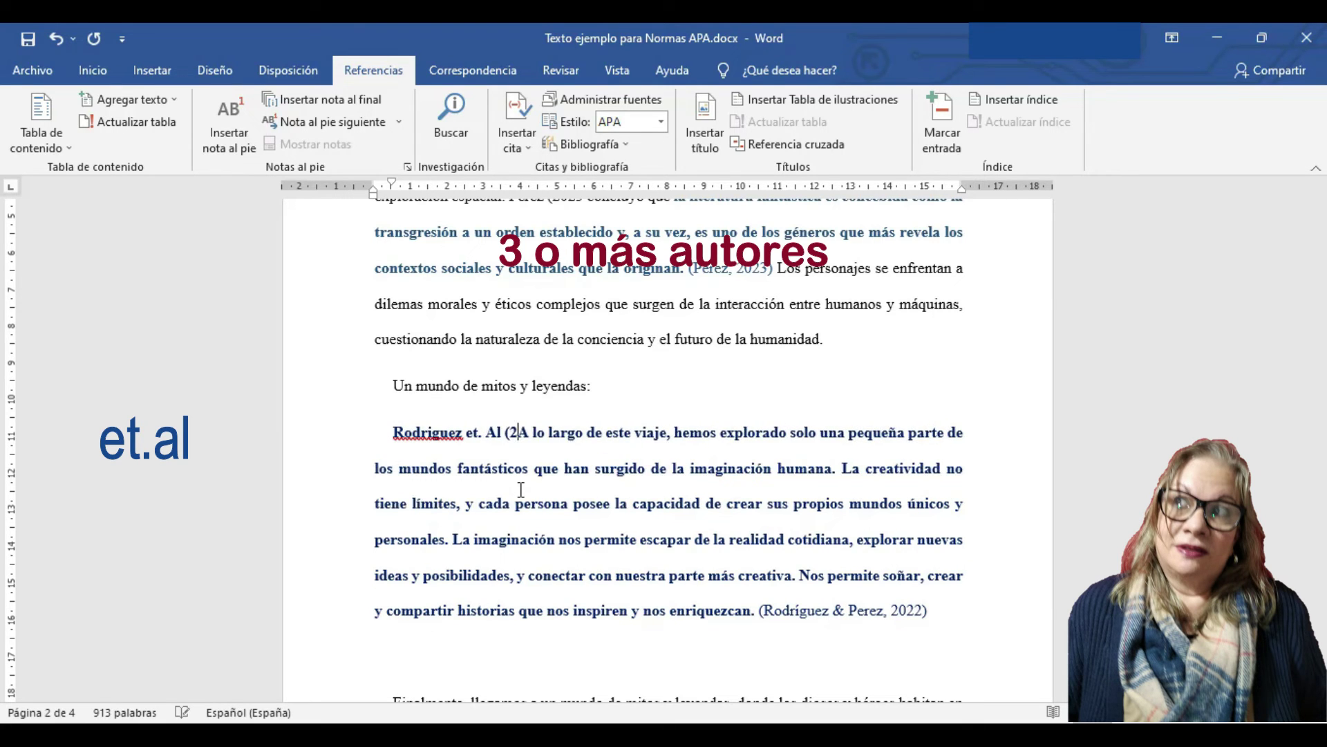
key(Delete)
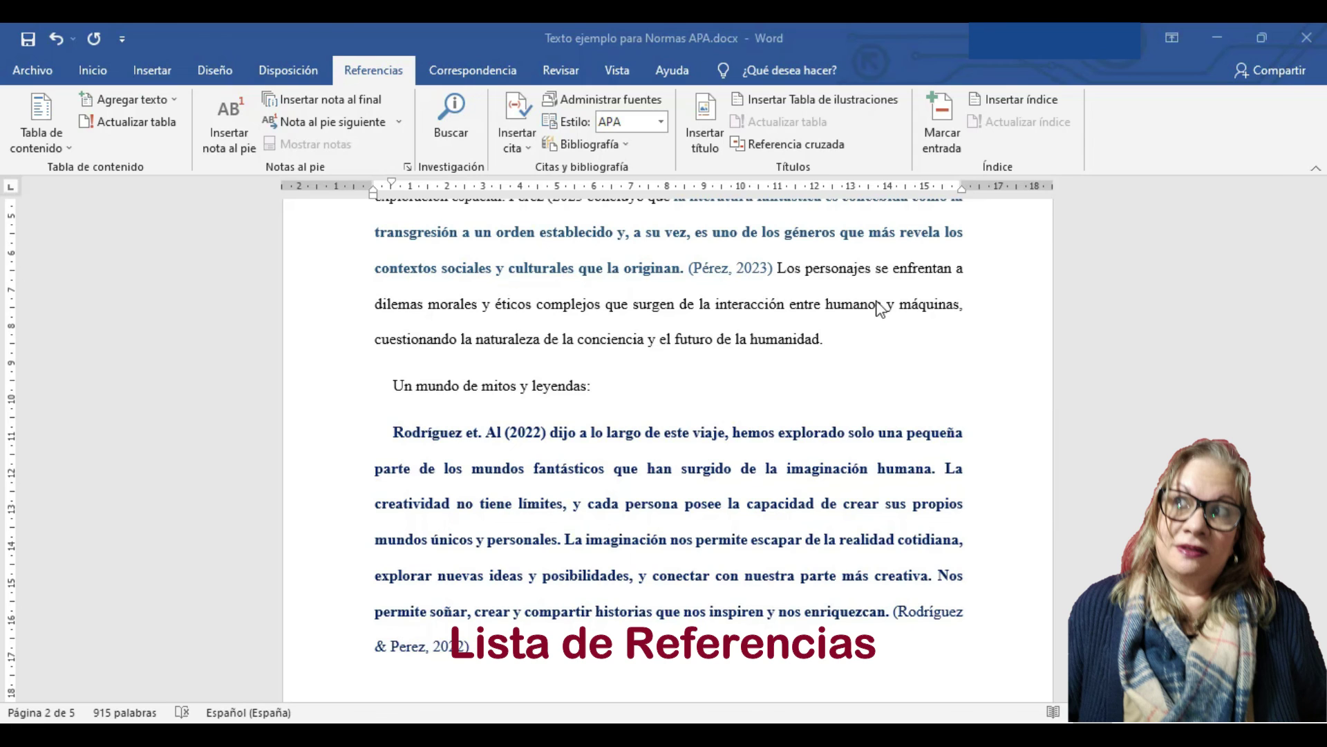
- Insert a page break after the document's last paragraph, which ends in "más bello y emocionante."
scroll(1026, 347, down, 15)
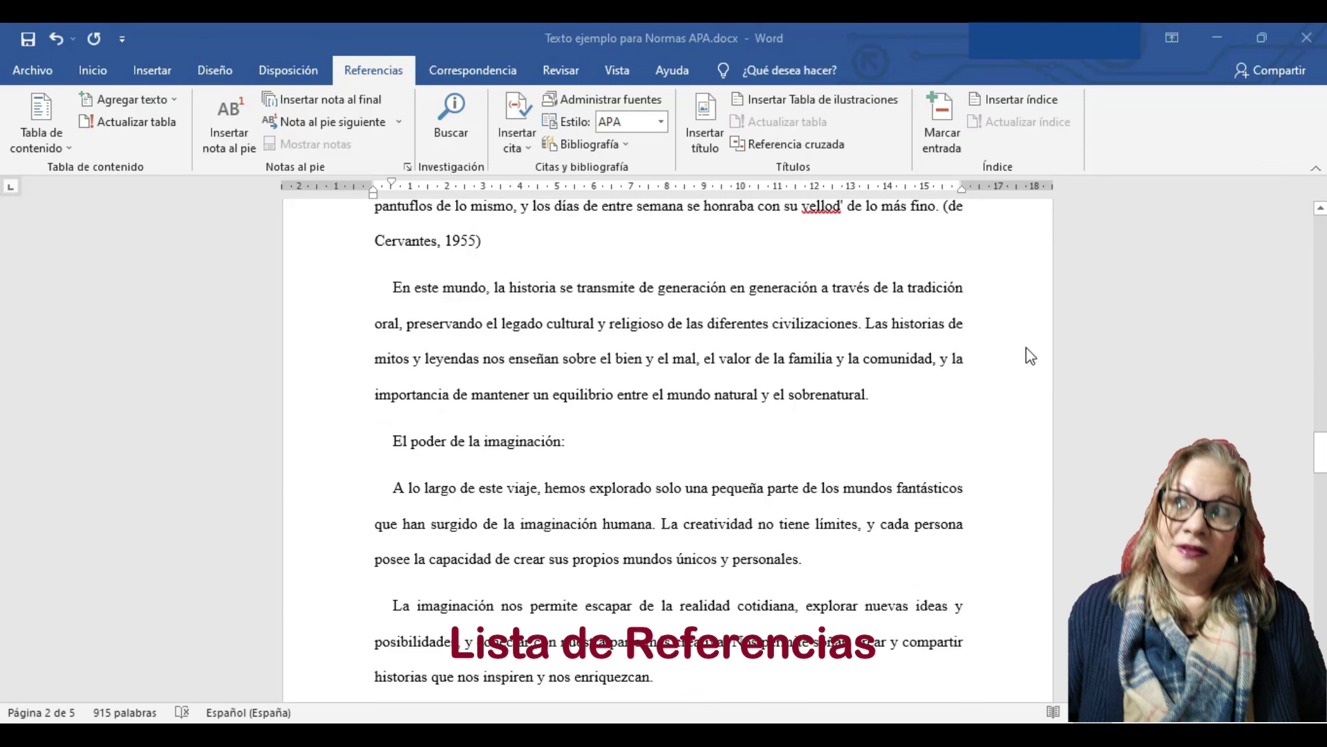
scroll(1026, 347, down, 3)
scroll(1026, 347, up, 9)
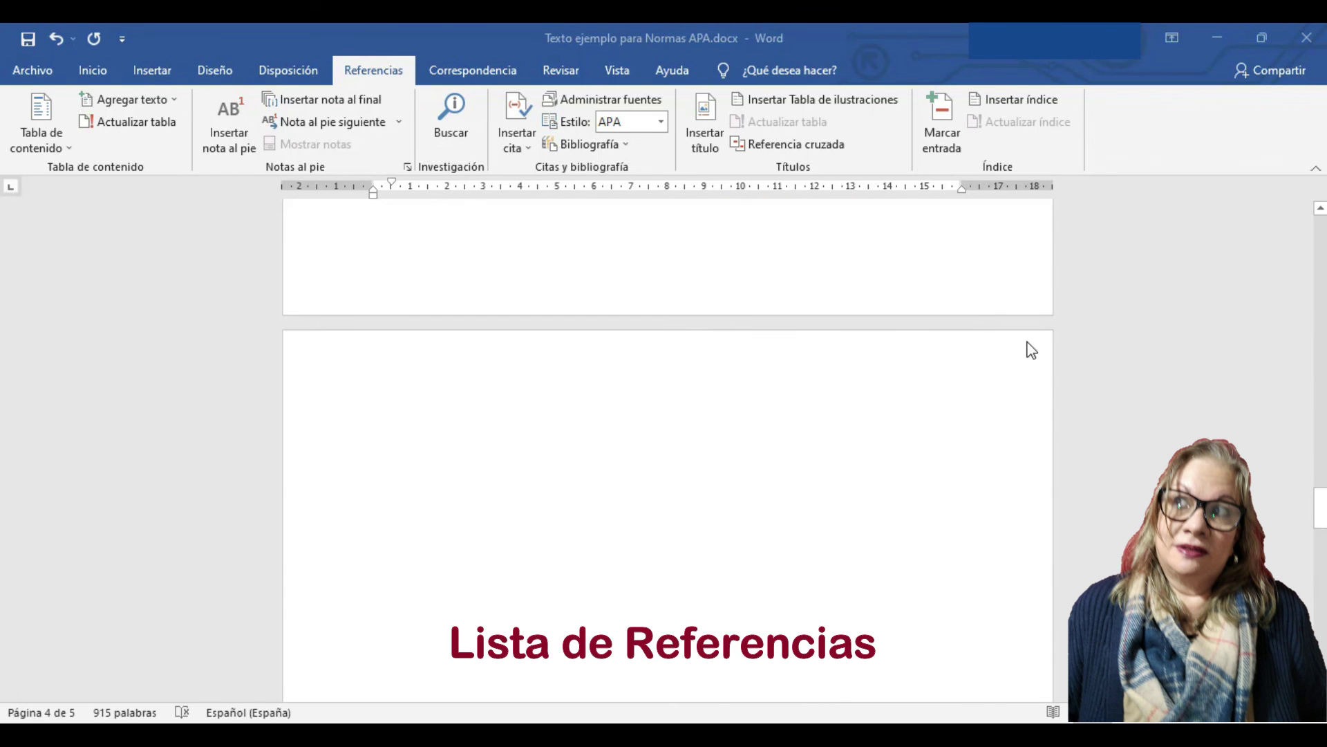
click(758, 430)
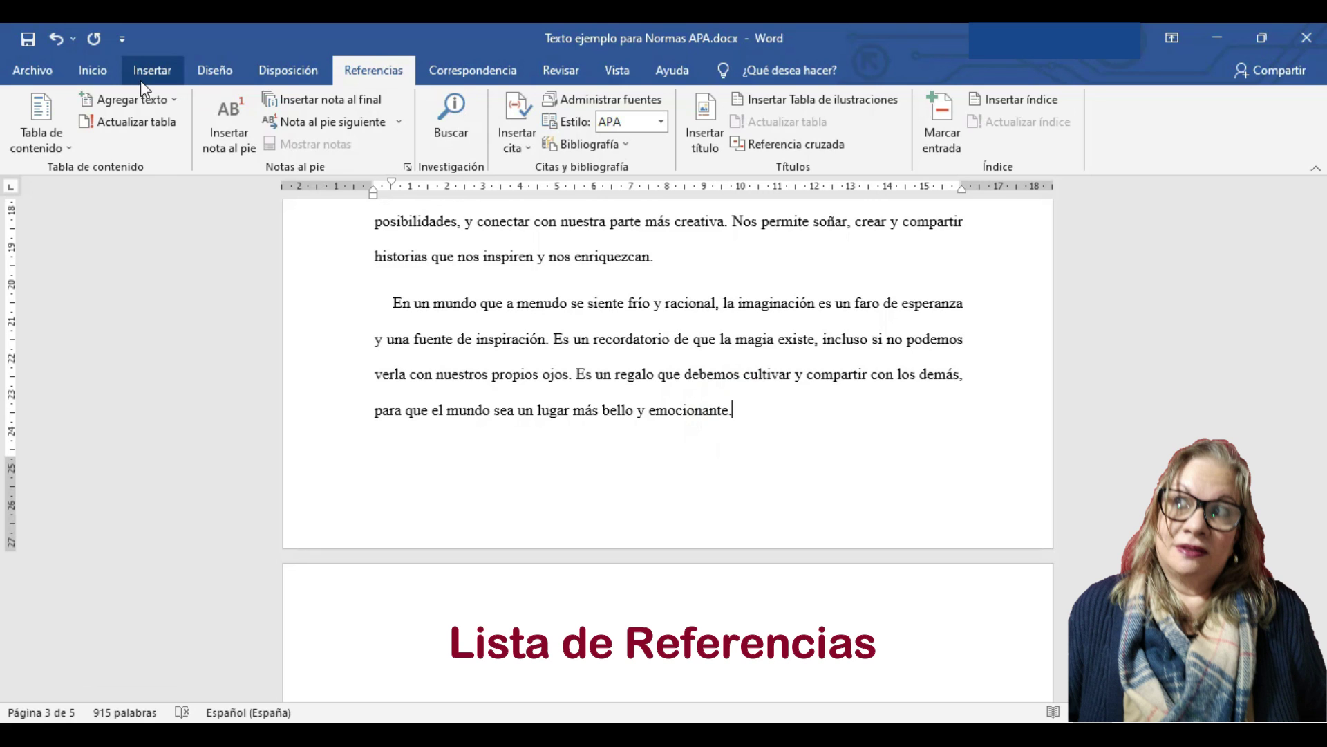
click(139, 68)
click(60, 144)
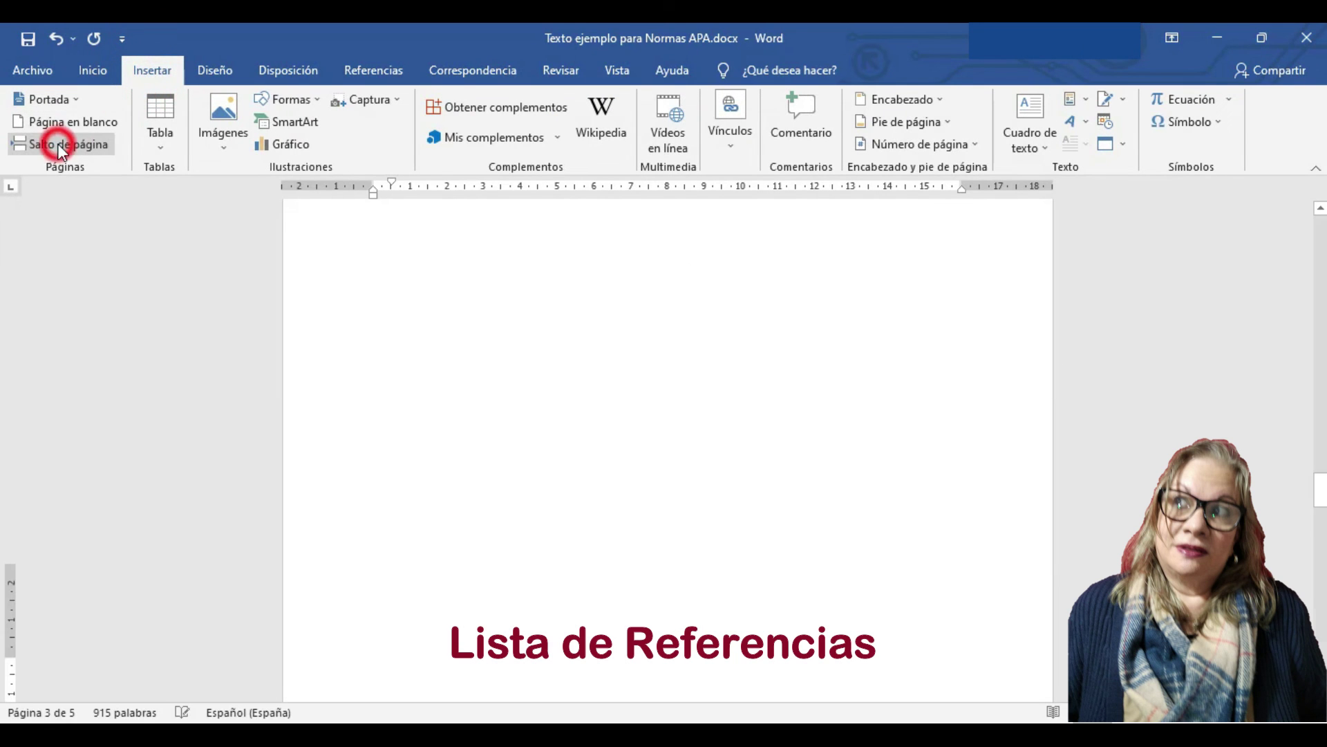
- Insert the built-in "Referencias" bibliography in APA style on the new page
scroll(477, 374, down, 1)
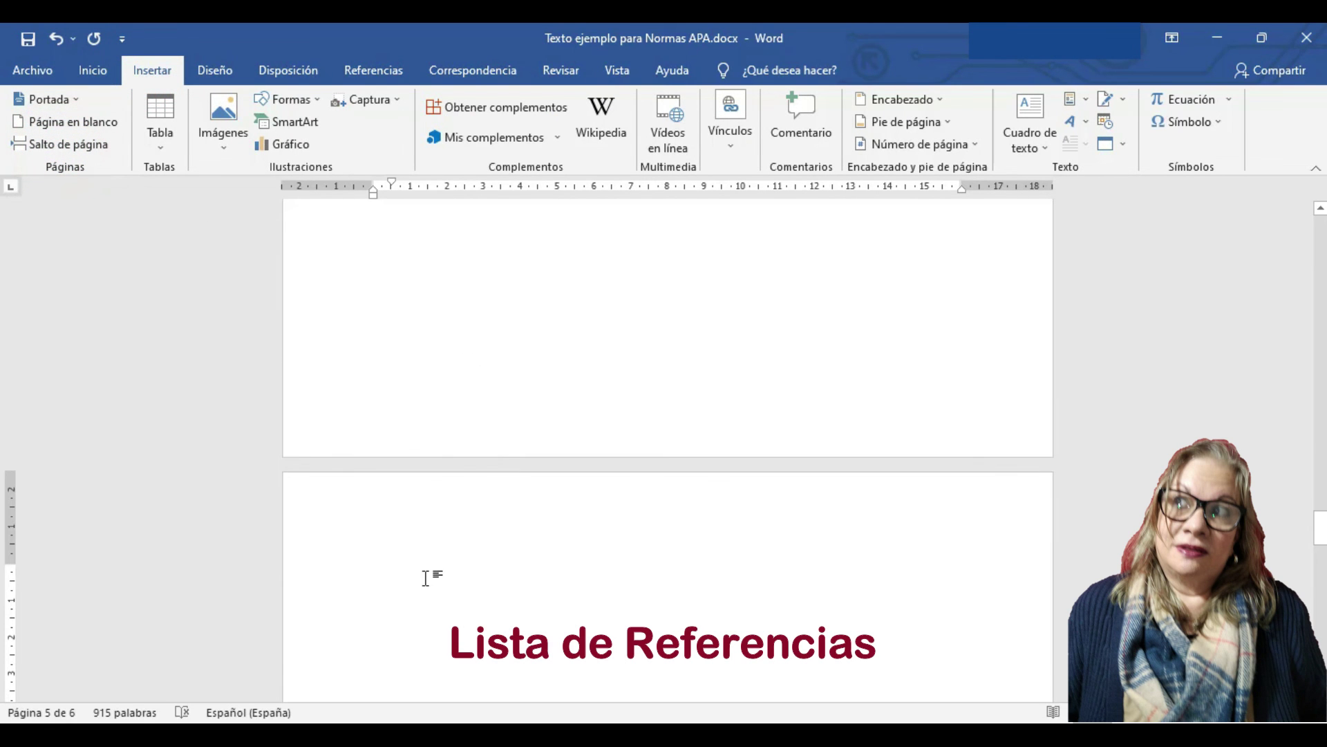
click(373, 71)
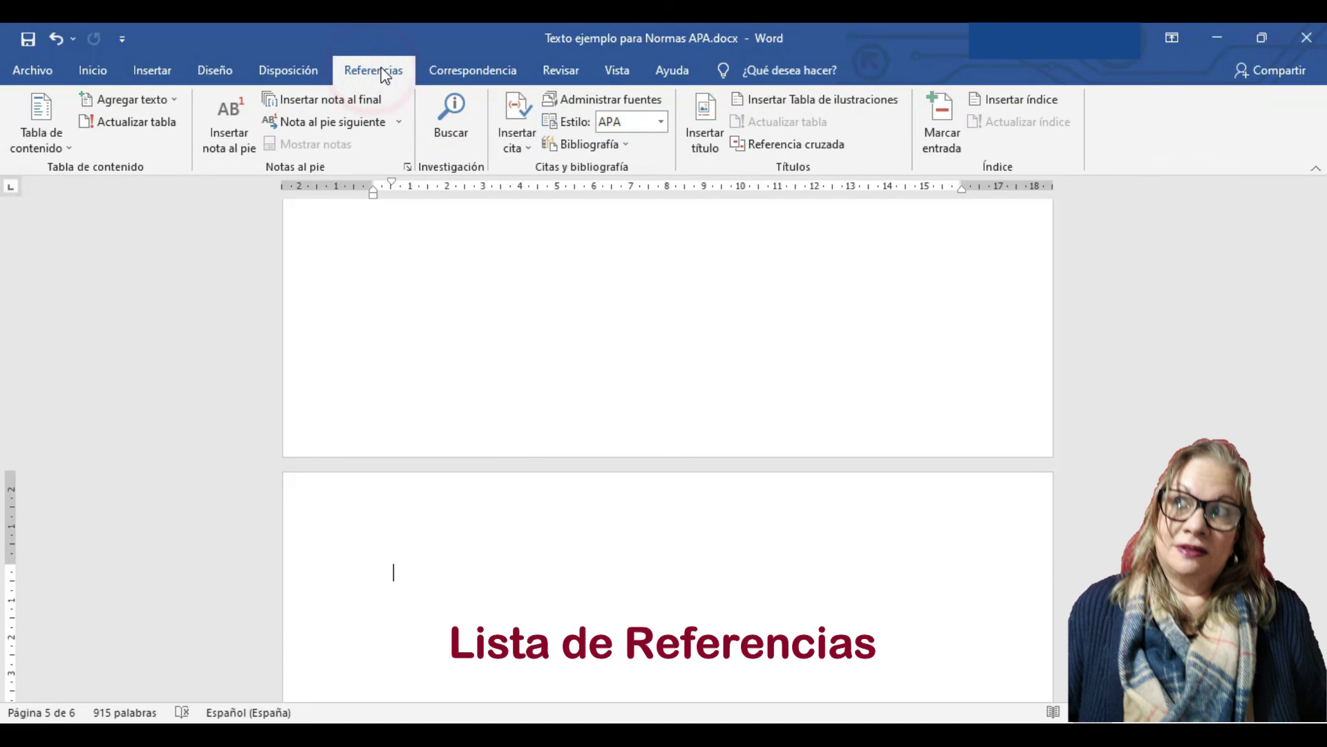
click(576, 136)
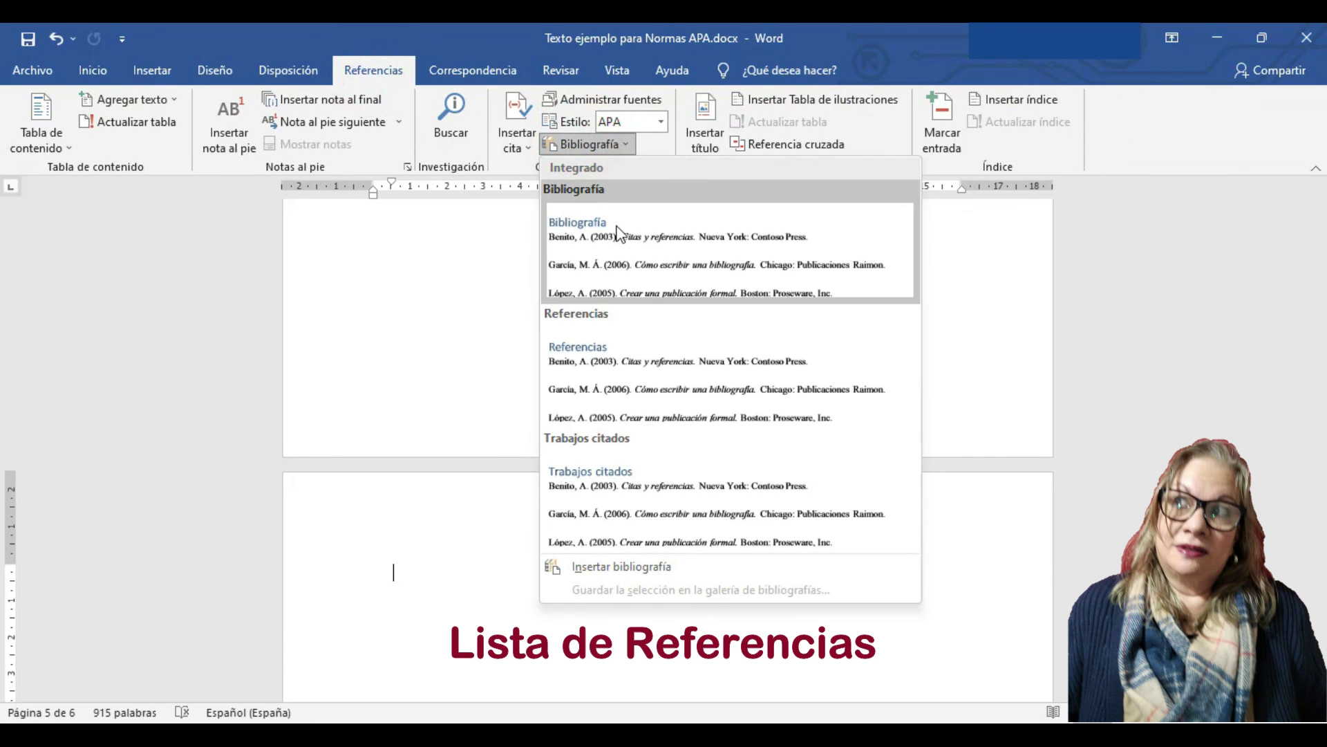
click(590, 350)
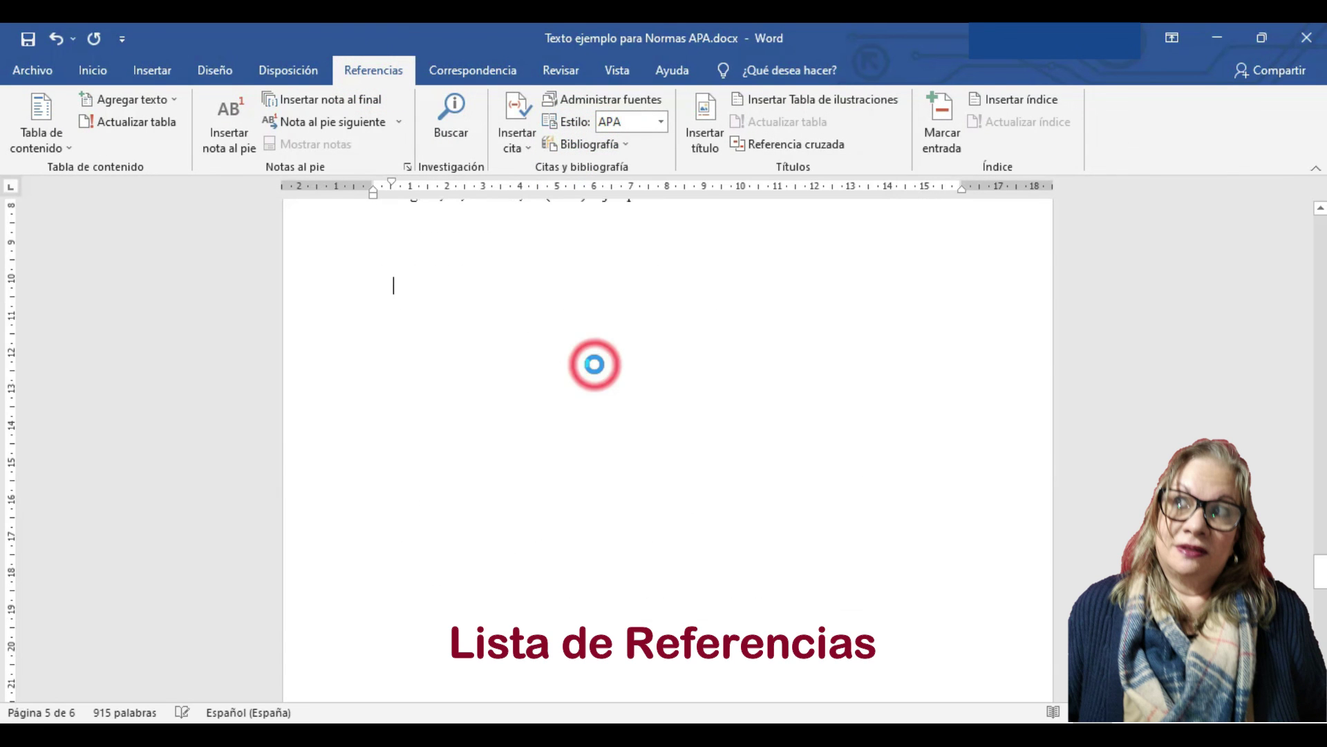
scroll(596, 360, up, 3)
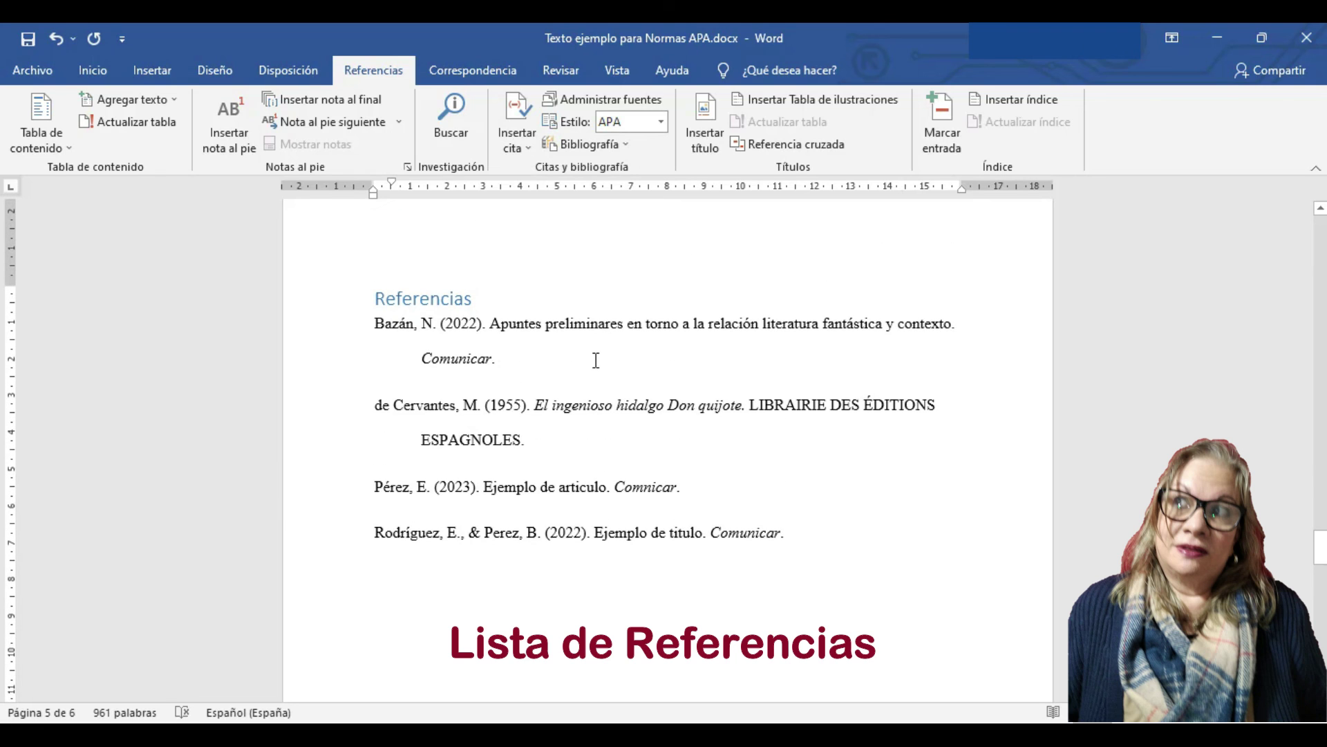